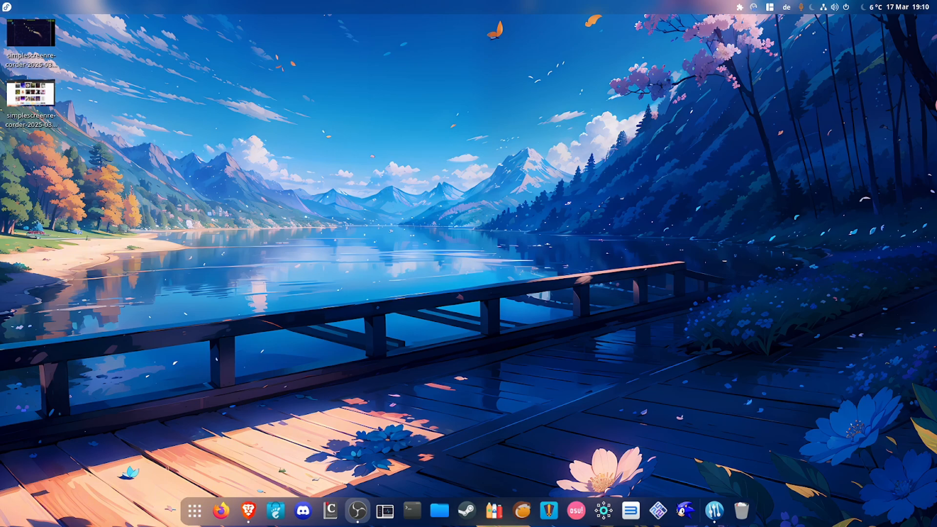
Step: Launch the Kooha screen recorder and move its window to the middle of the desktop
key("super")
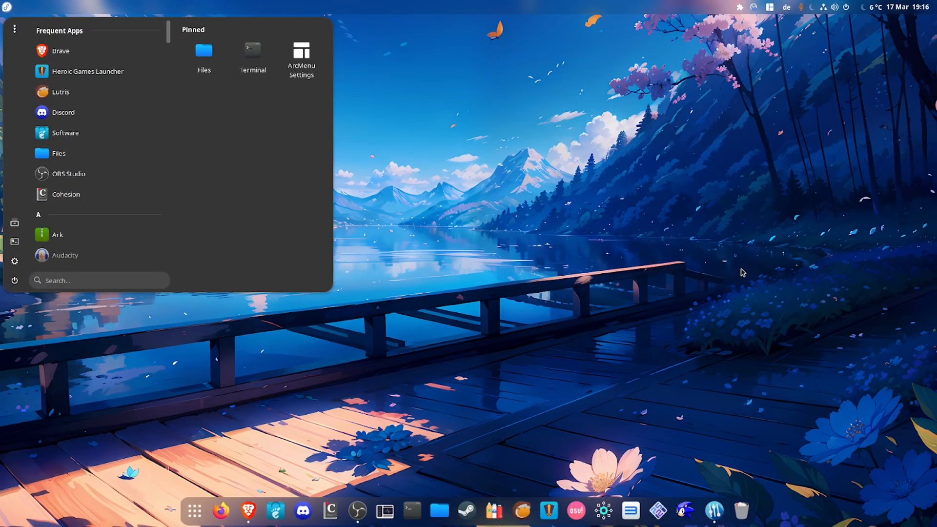
type("ko")
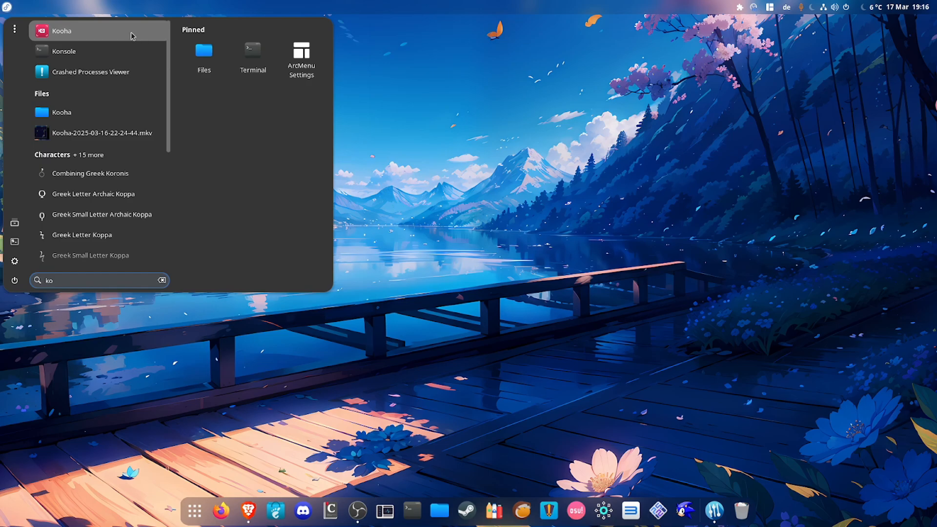
left_click(77, 34)
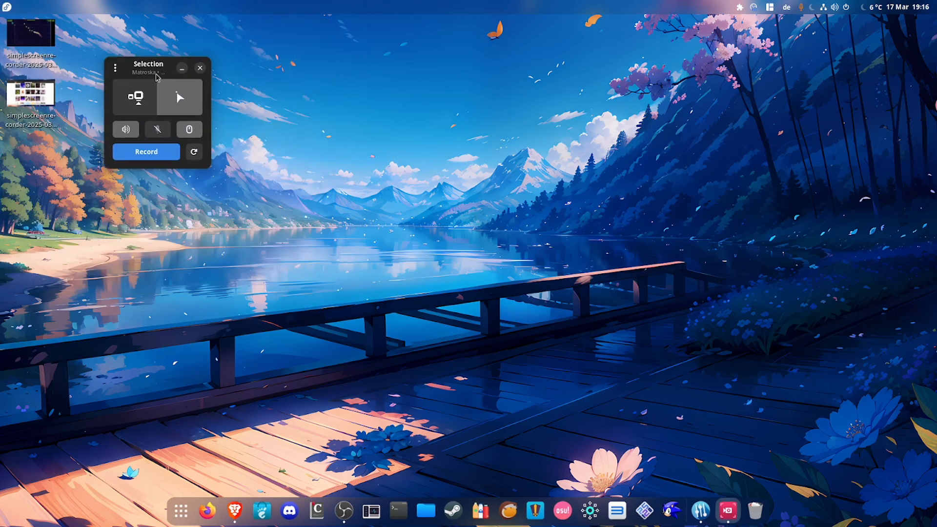
left_click_drag(89, 38, 465, 228)
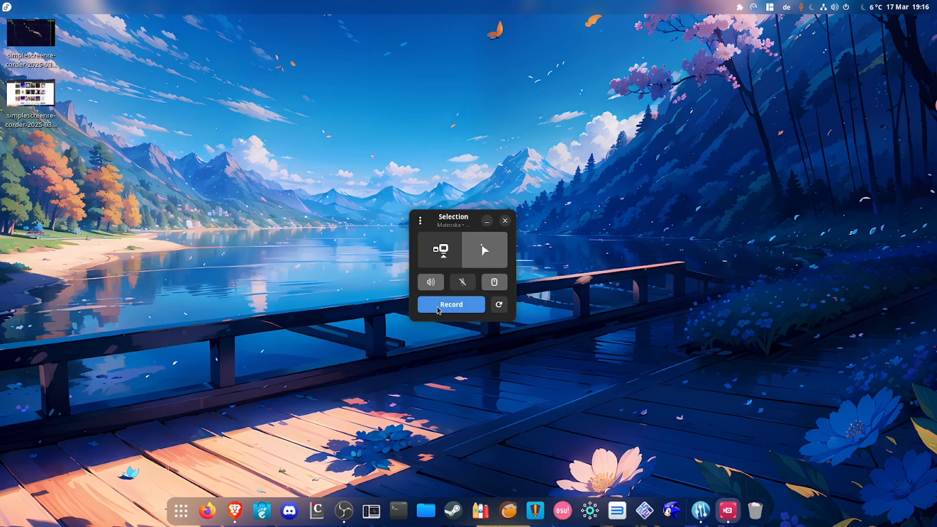
Step: Switch the capture mode to Normal, record a short screencast and stop it
left_click(439, 250)
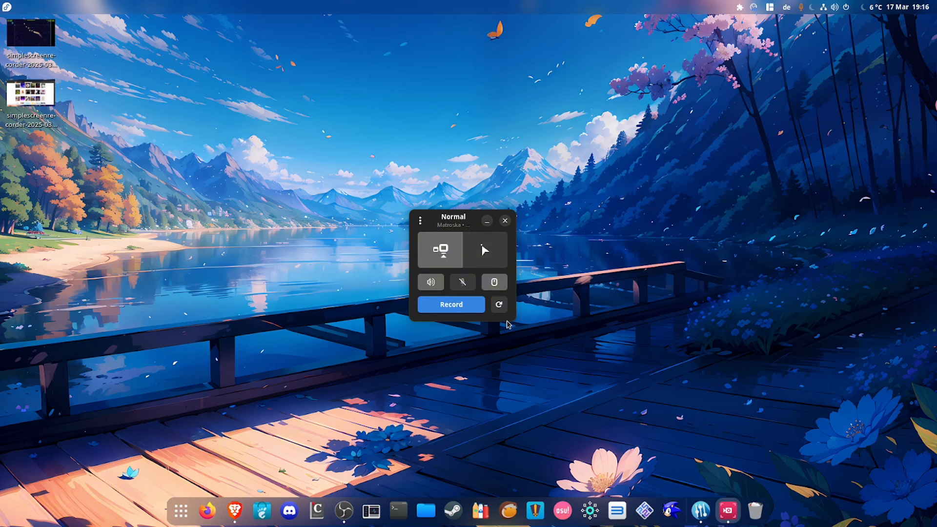
left_click(467, 306)
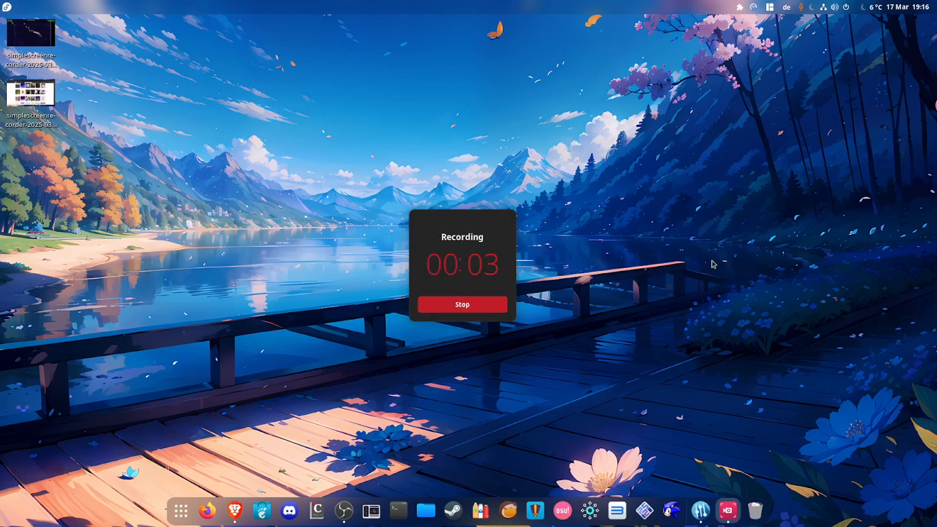
left_click(479, 310)
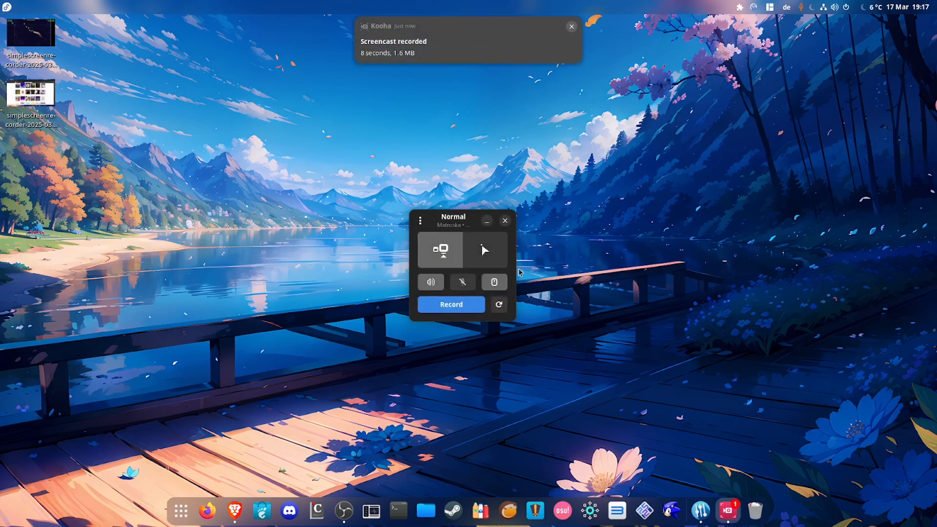
Step: Review Kooha's preferences for delay, recordings folder, format and frame rate, leaving them as they are
left_click(419, 221)
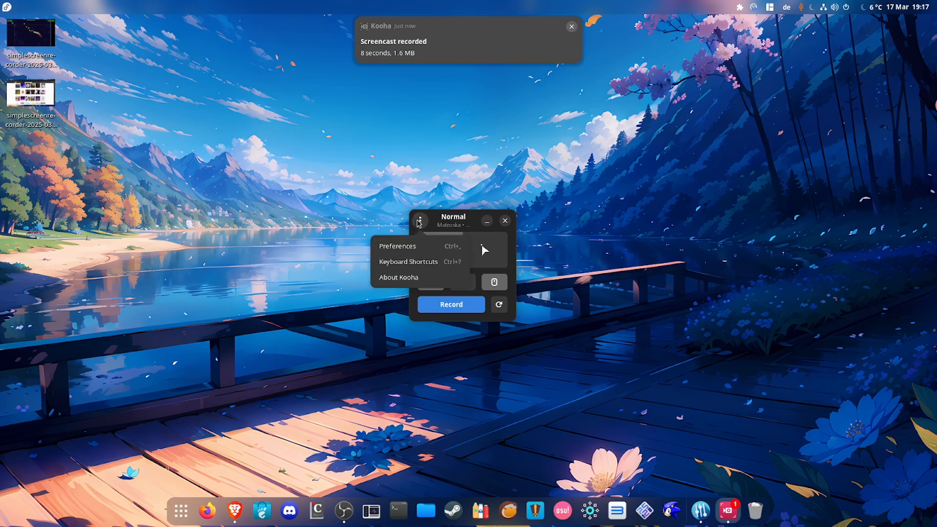
left_click(458, 247)
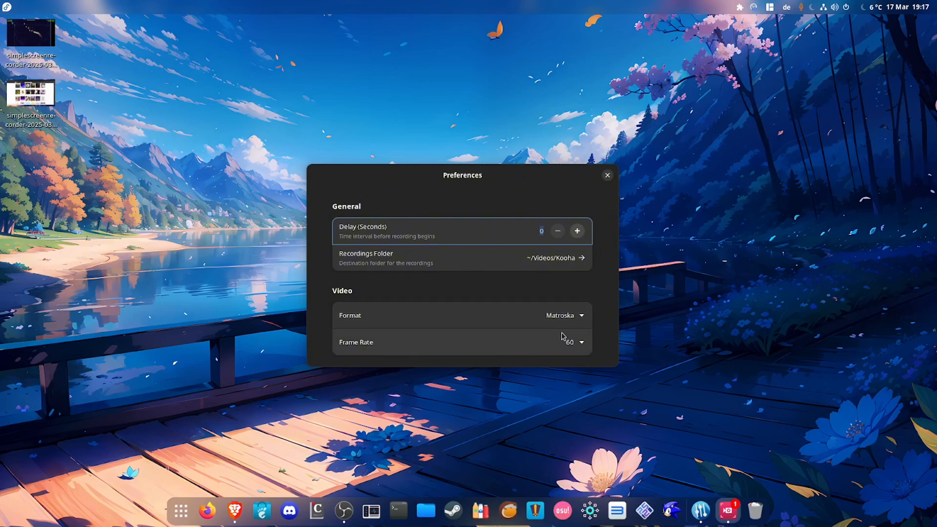
left_click_drag(482, 176, 521, 164)
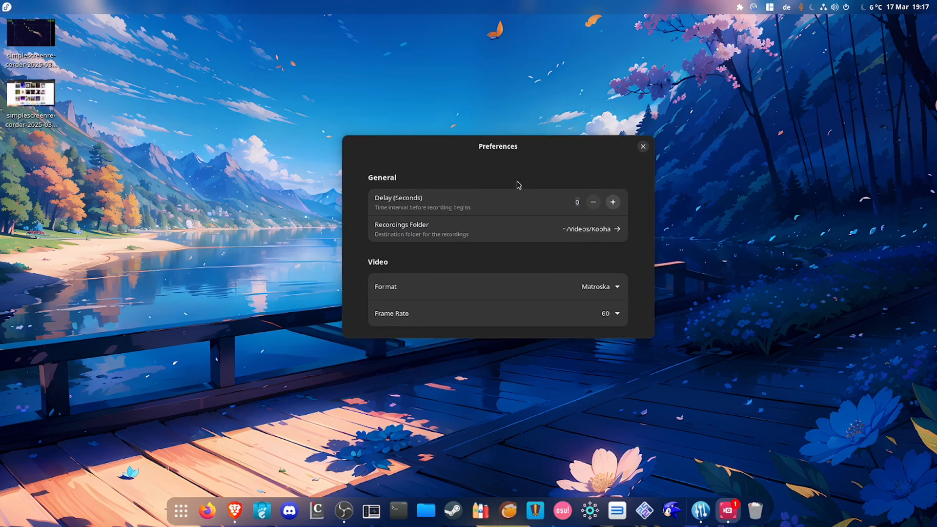
left_click_drag(521, 198, 516, 195)
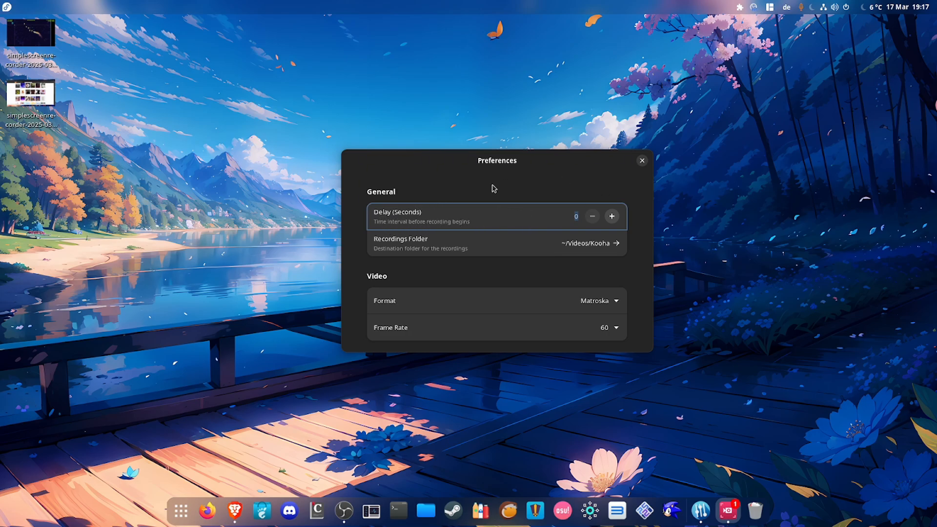
left_click(642, 161)
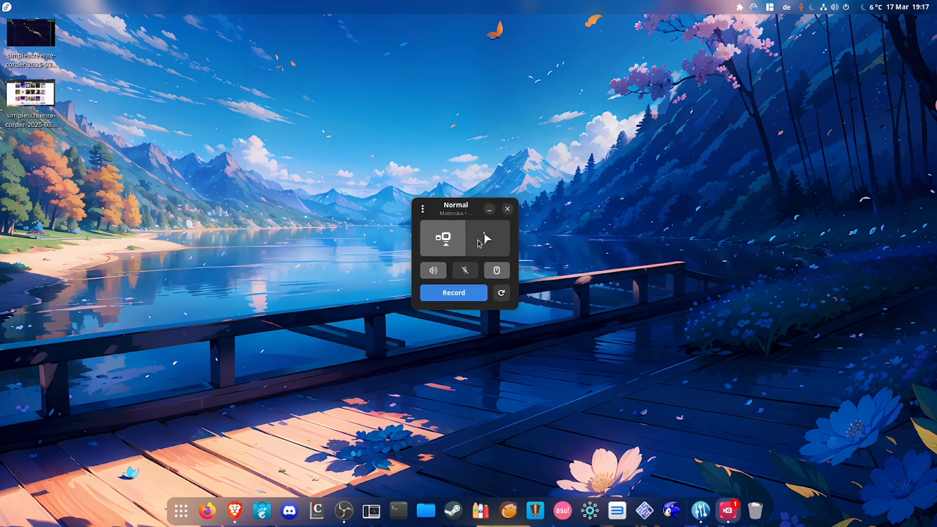
Step: Switch the capture mode to Selection and reset the remembered video source
left_click(485, 238)
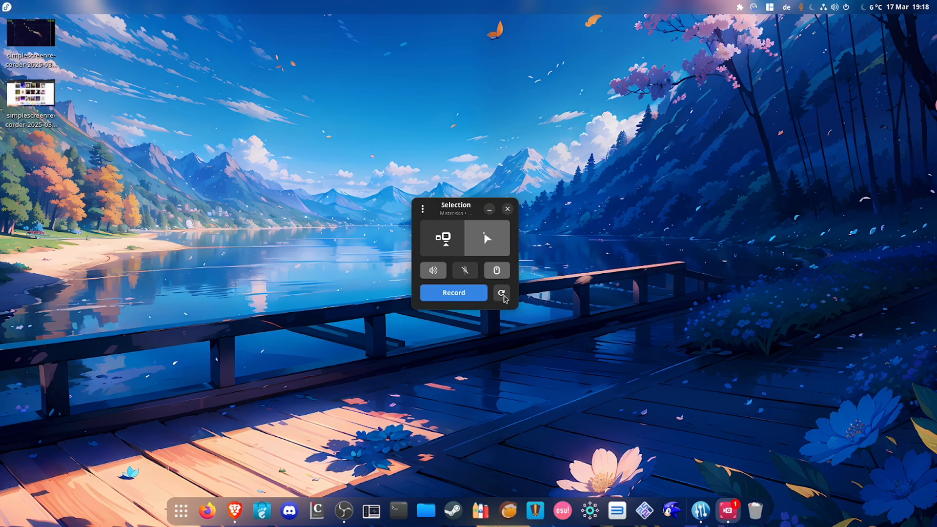
left_click(502, 294)
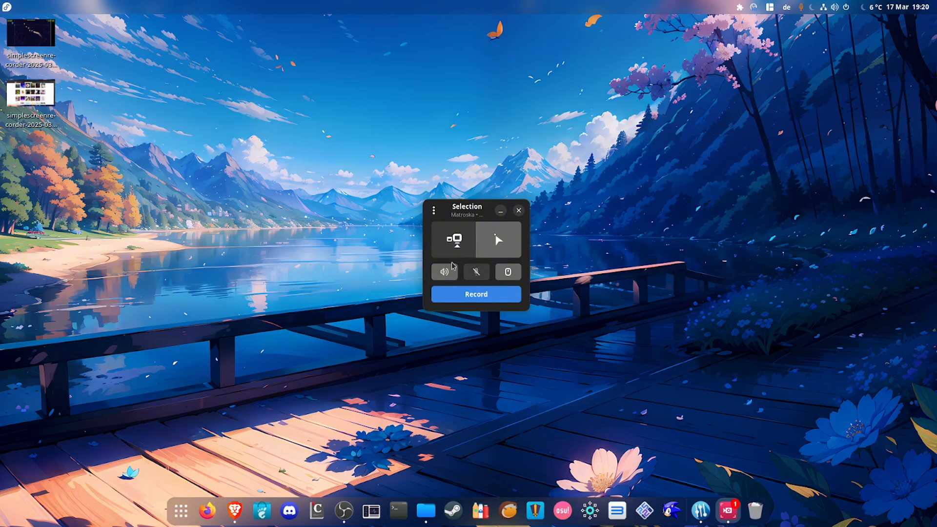
left_click_drag(457, 281, 437, 288)
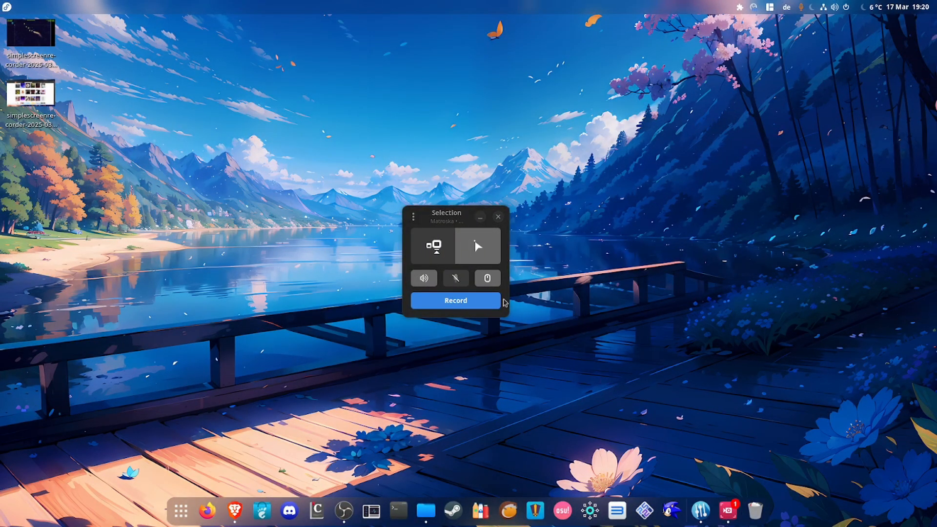
mouse_move(434, 219)
left_mouse_down()
mouse_move(462, 210)
mouse_move(442, 215)
left_mouse_up()
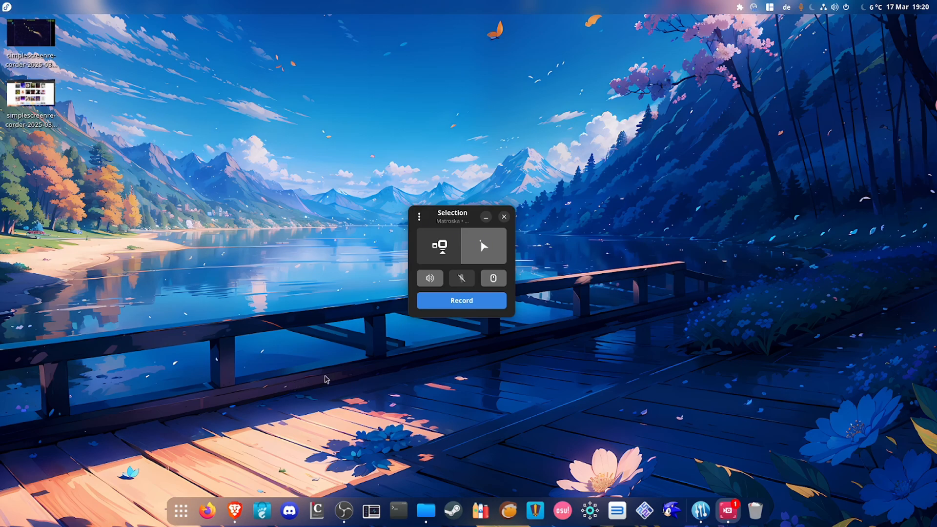
left_click_drag(451, 218, 457, 219)
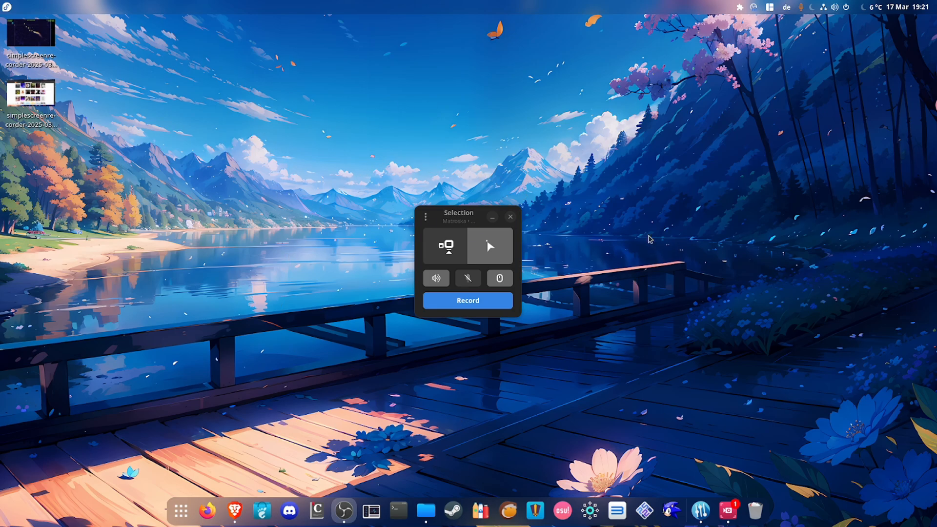
mouse_move(459, 219)
left_mouse_down()
mouse_move(470, 202)
mouse_move(459, 195)
mouse_move(502, 205)
mouse_move(462, 206)
left_mouse_up()
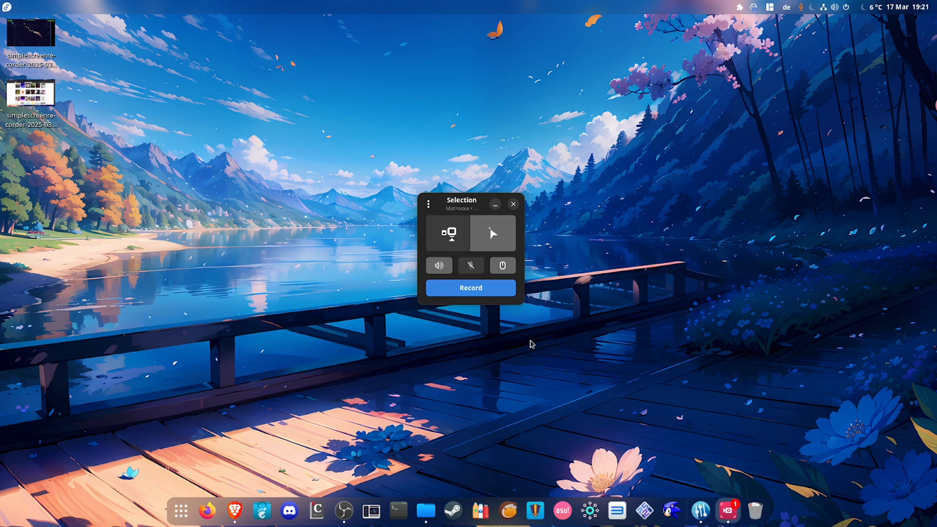
left_click(471, 287)
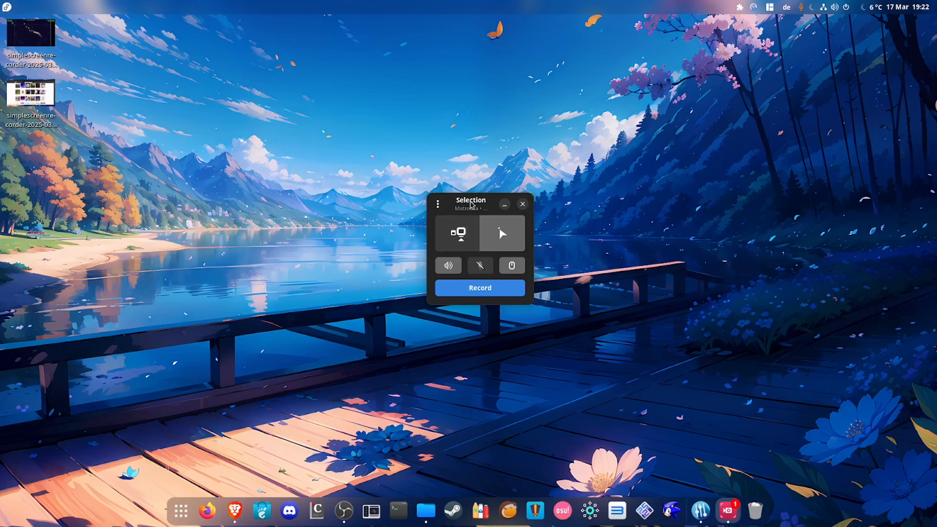
left_click_drag(471, 204, 465, 204)
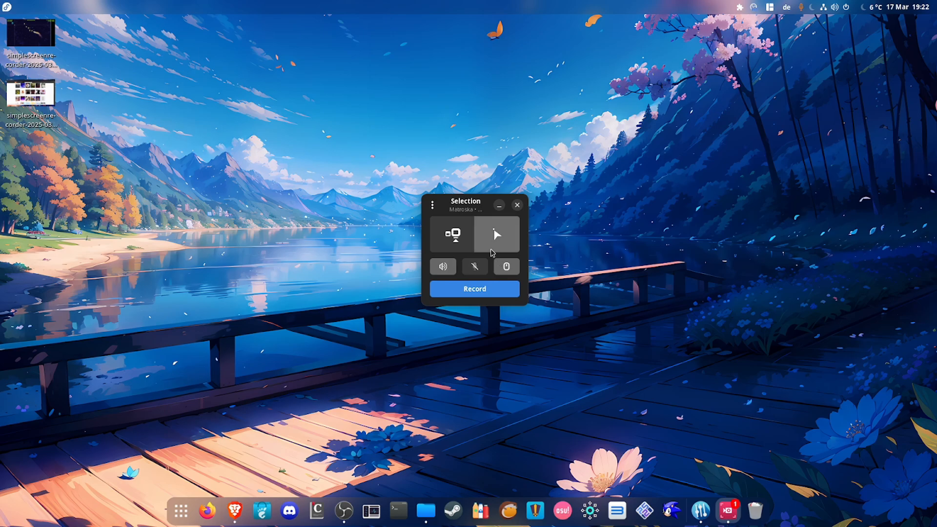
left_click_drag(467, 209, 456, 205)
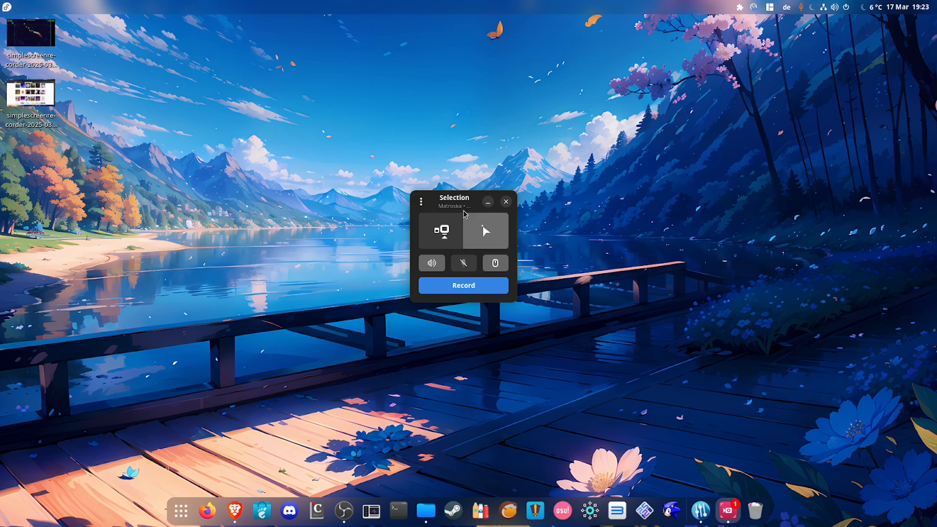
mouse_move(463, 213)
left_mouse_down()
mouse_move(494, 203)
mouse_move(454, 210)
left_mouse_up()
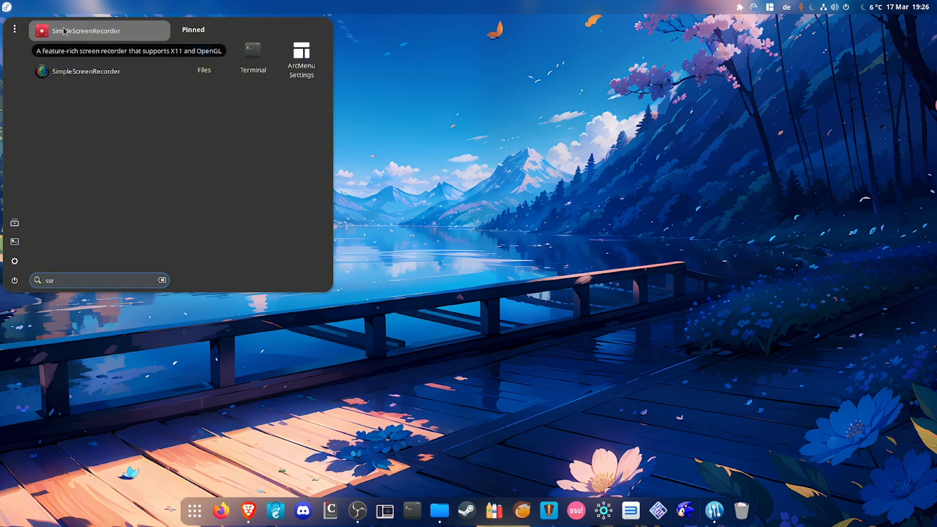
Step: Launch SimpleScreenRecorder, move its window to the middle of the desktop and continue to the input settings
left_click(118, 36)
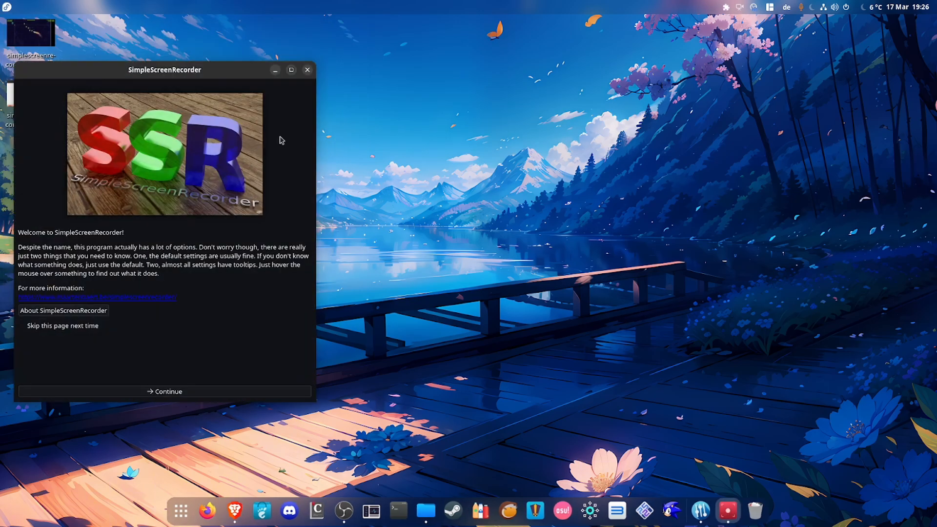
left_click_drag(177, 82, 450, 120)
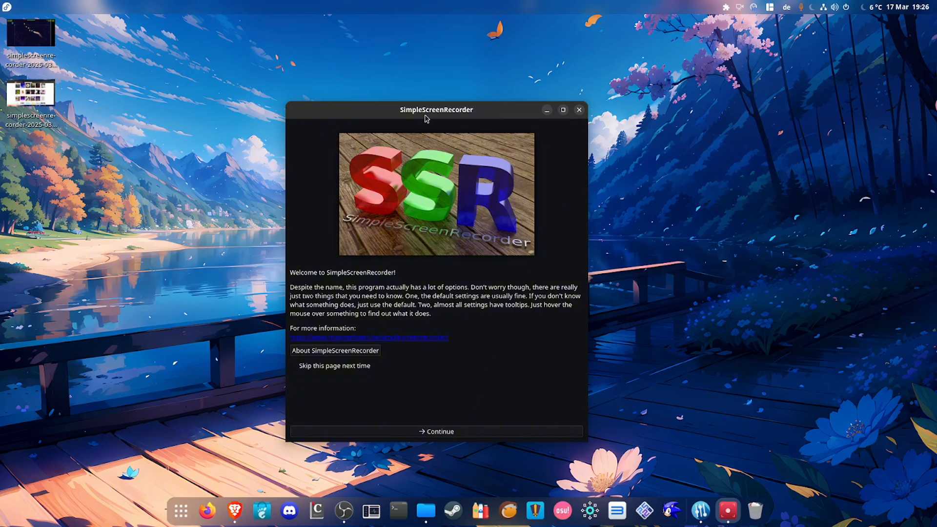
left_click_drag(425, 117, 447, 124)
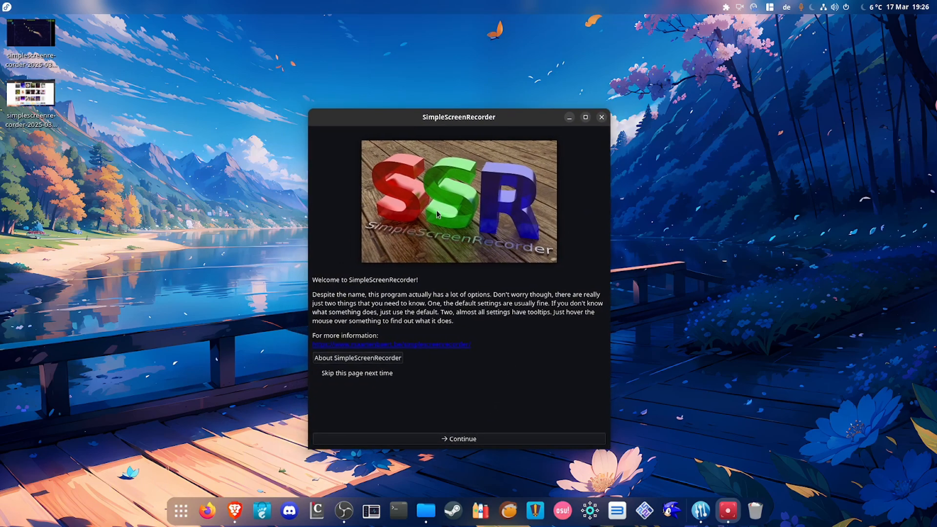
left_click(470, 440)
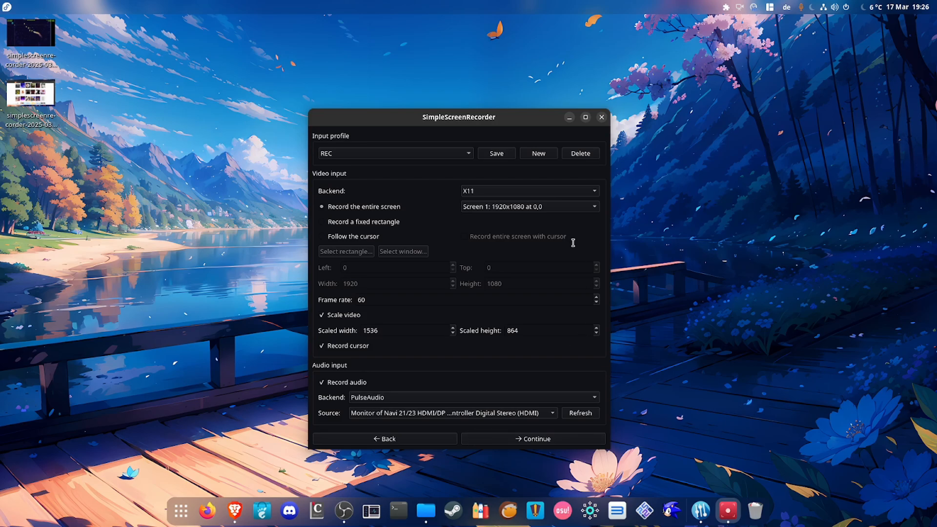
Step: Reload the REC input profile to apply its saved video and audio settings
mouse_move(464, 119)
left_mouse_down()
mouse_move(488, 122)
mouse_move(476, 126)
left_mouse_up()
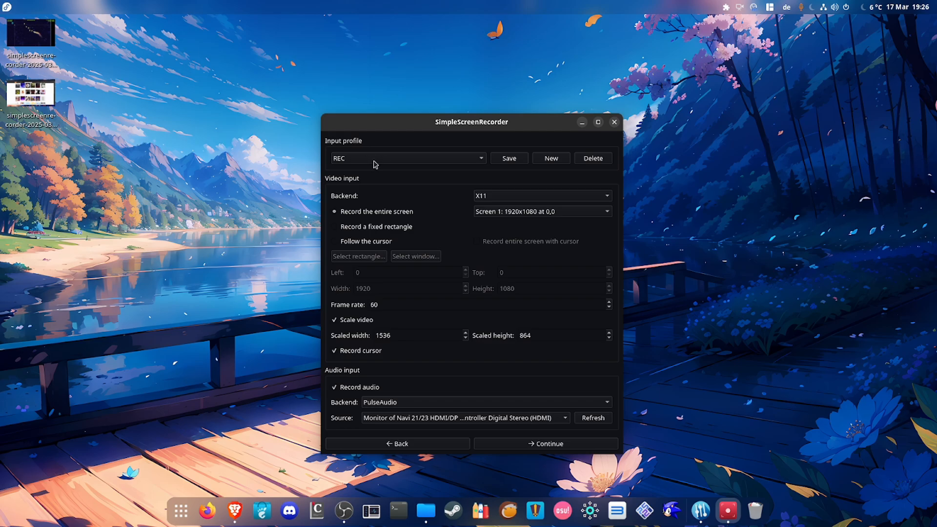
left_click(389, 163)
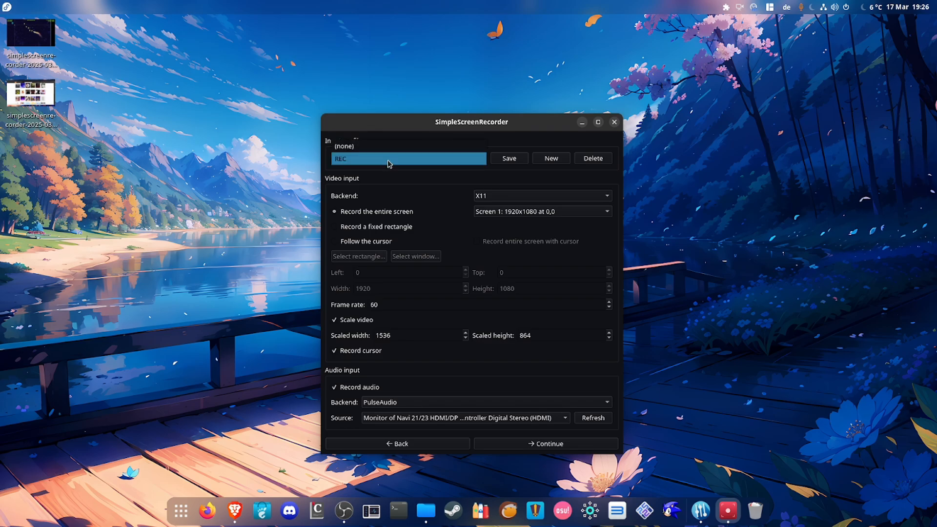
left_click(389, 164)
left_click(389, 163)
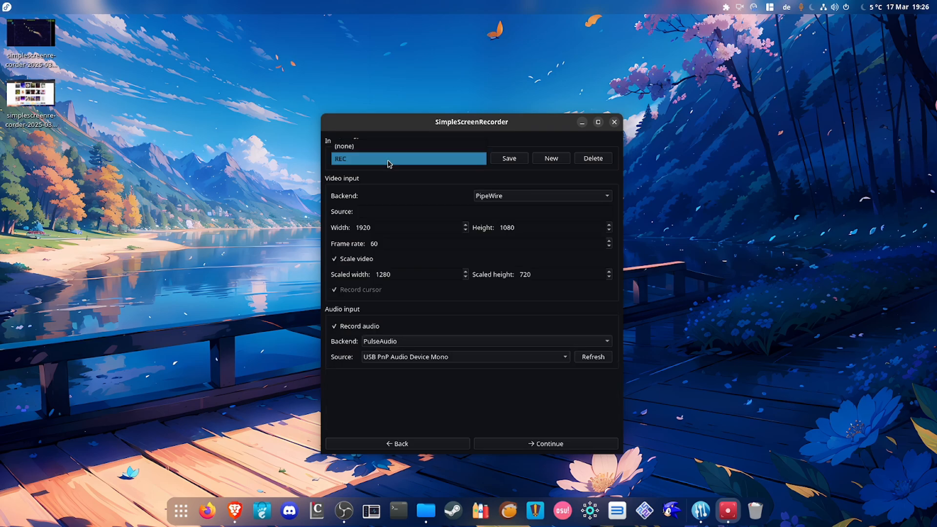
left_click(393, 176)
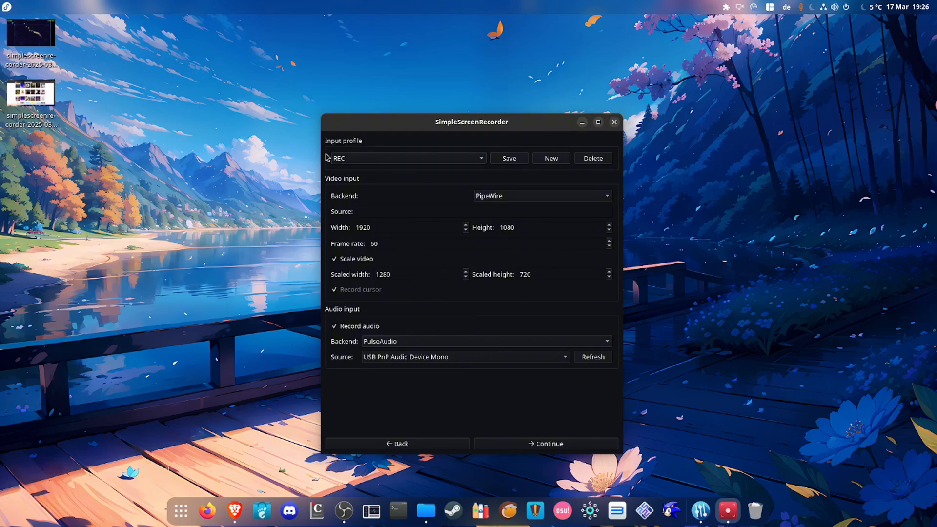
Step: Try to create a new input profile named Streaming
left_click(555, 158)
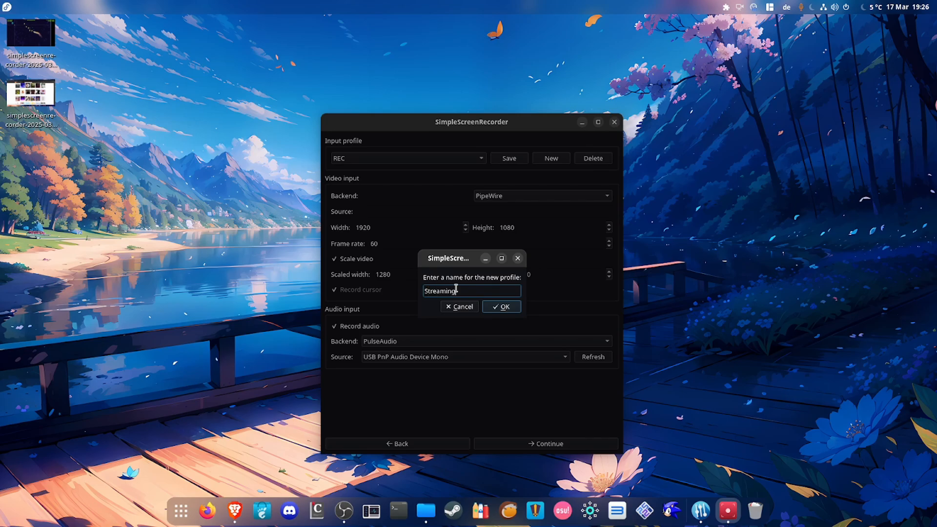
type("Streaming")
left_click(503, 307)
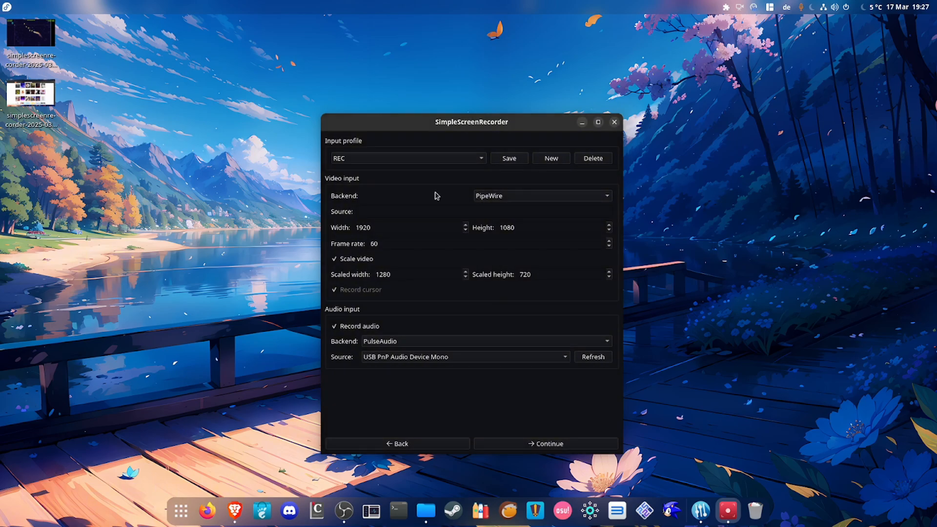
Step: Check the available video input backends without changing the selection, and open the frame rate for editing
left_click(493, 196)
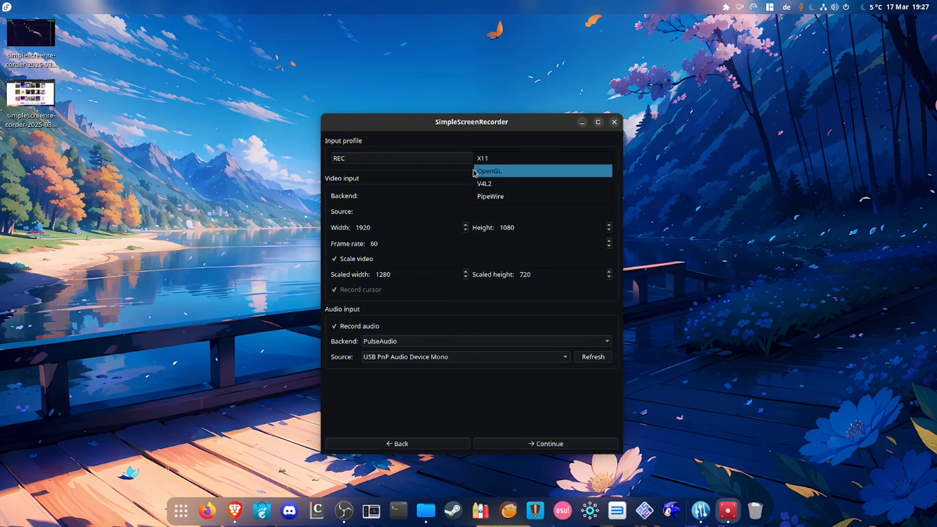
left_click(442, 203)
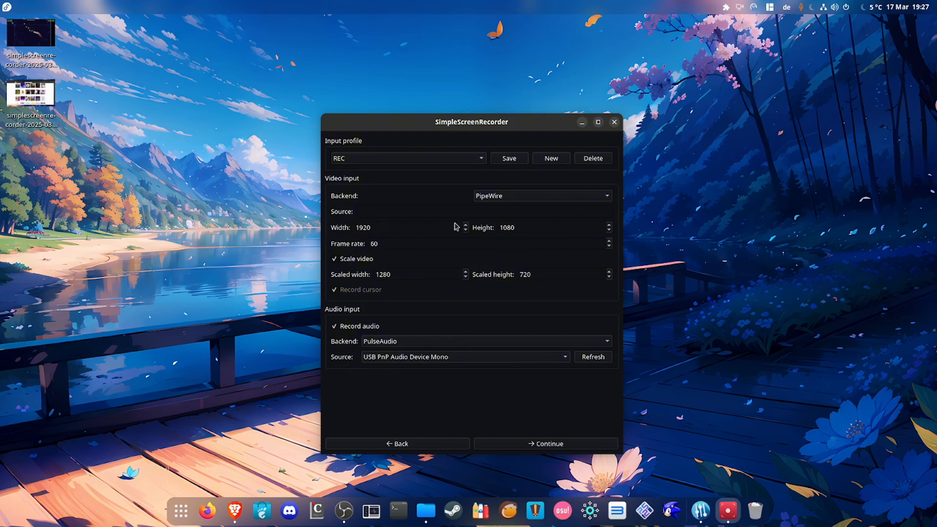
left_click(379, 244)
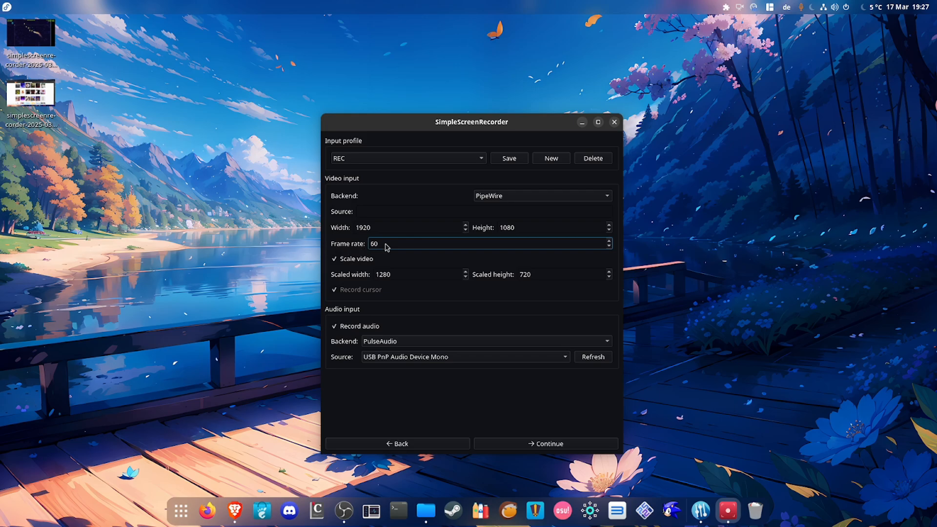
Step: Turn off video scaling in the video input settings, leaving the width and height as they are
left_click(356, 264)
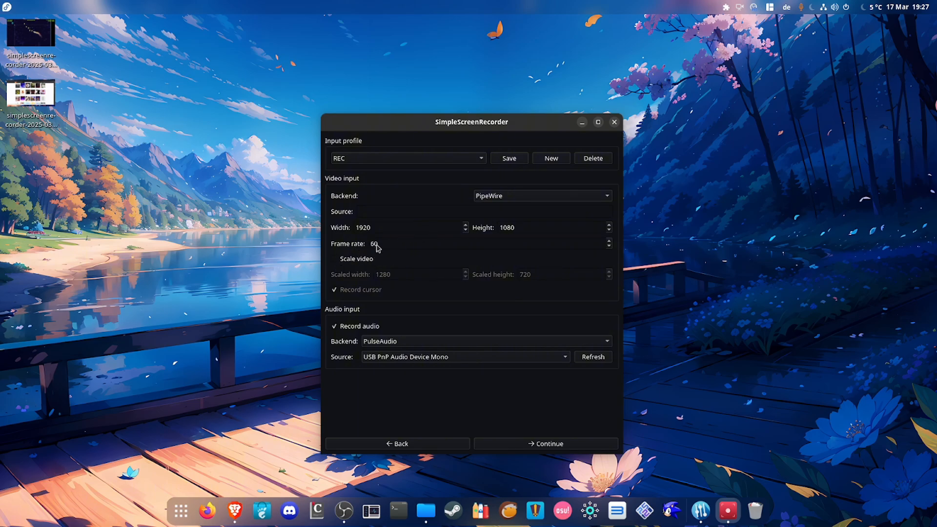
left_click(389, 228)
left_click(543, 227)
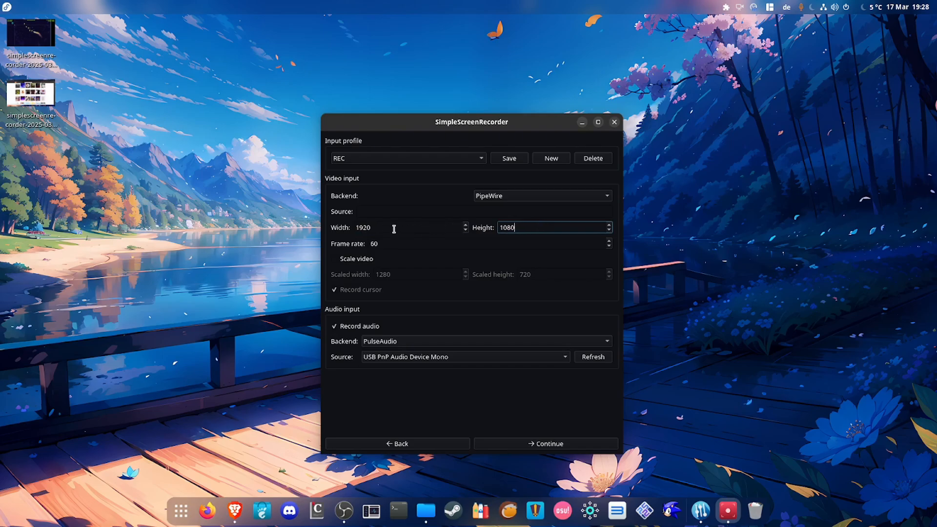
left_click(335, 259)
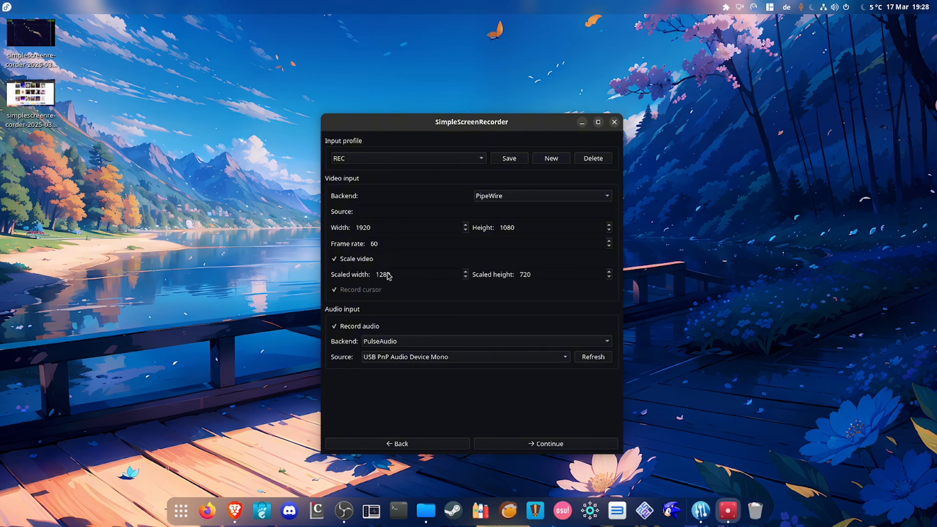
left_click(335, 262)
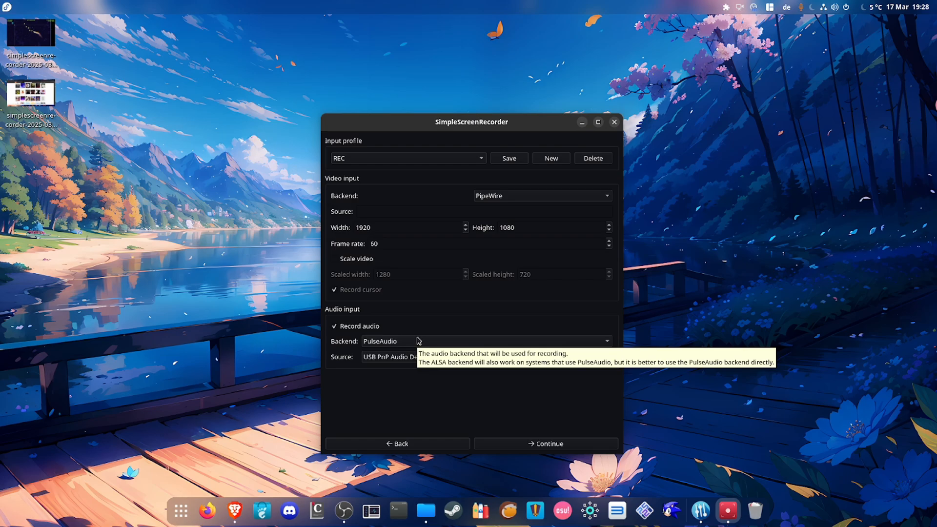
Step: Check the available audio backends, keep PulseAudio selected, and look at the audio source
left_click(437, 341)
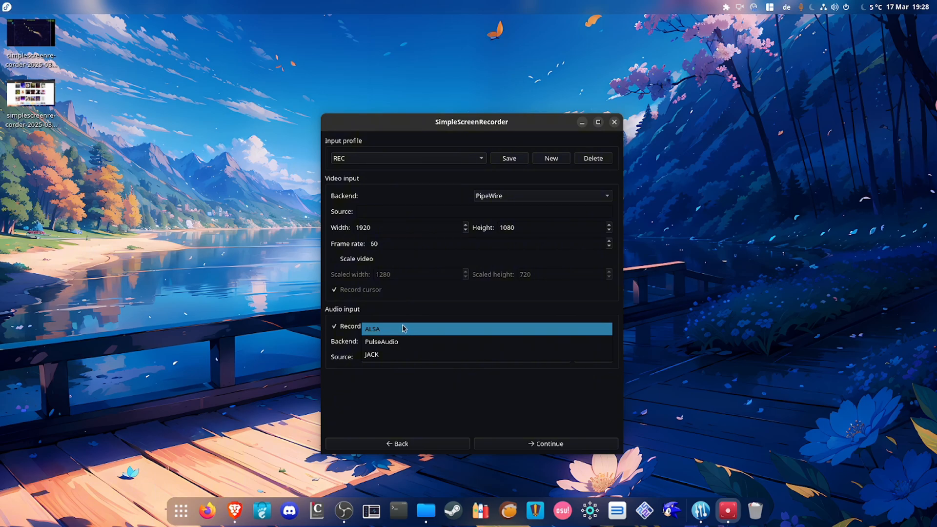
left_click(408, 340)
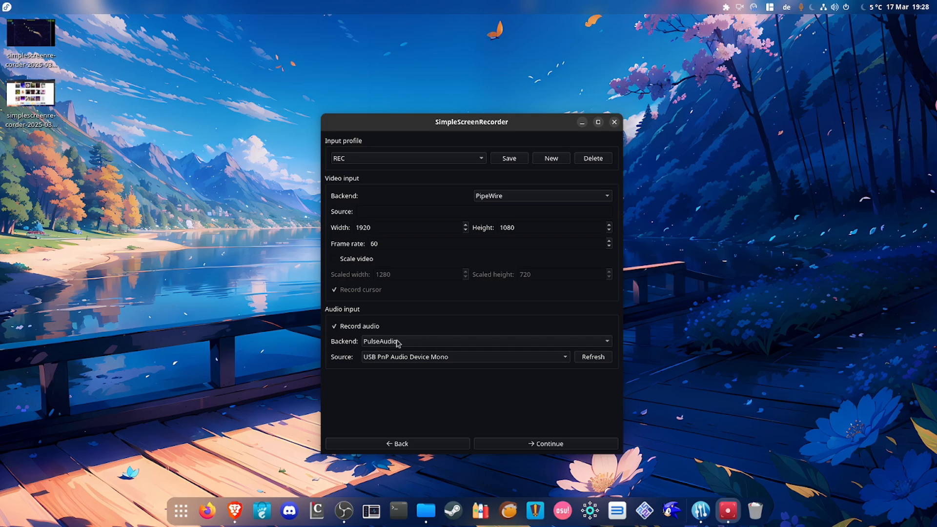
left_click(448, 359)
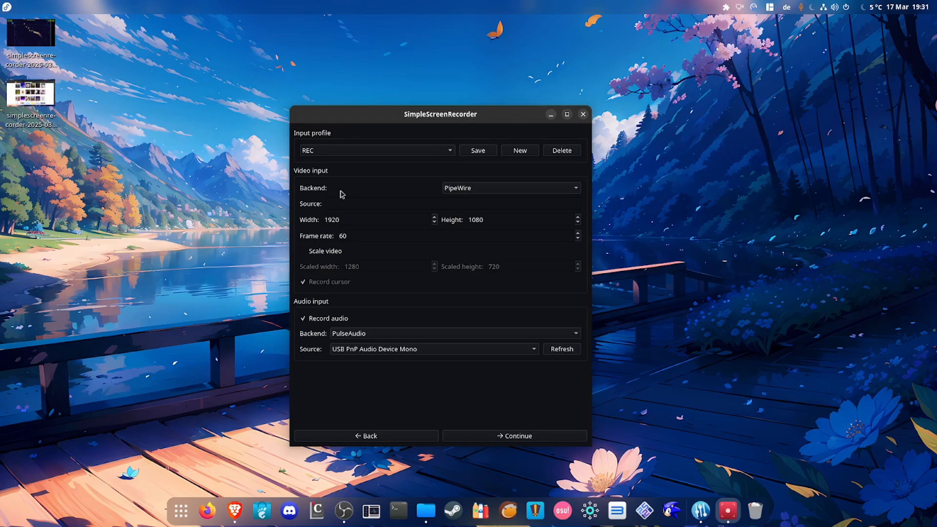
Step: Review the available video backends and switch the video input from PipeWire to X11
left_click(472, 190)
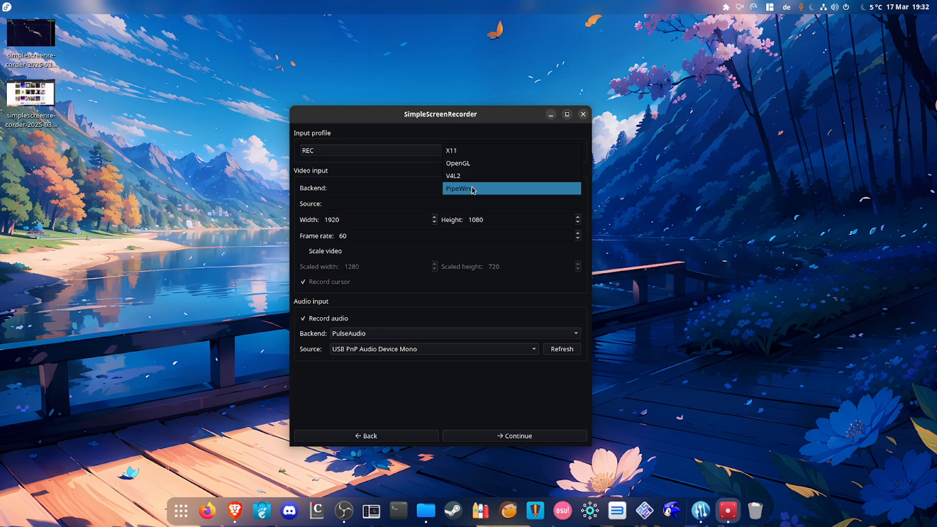
left_click(473, 190)
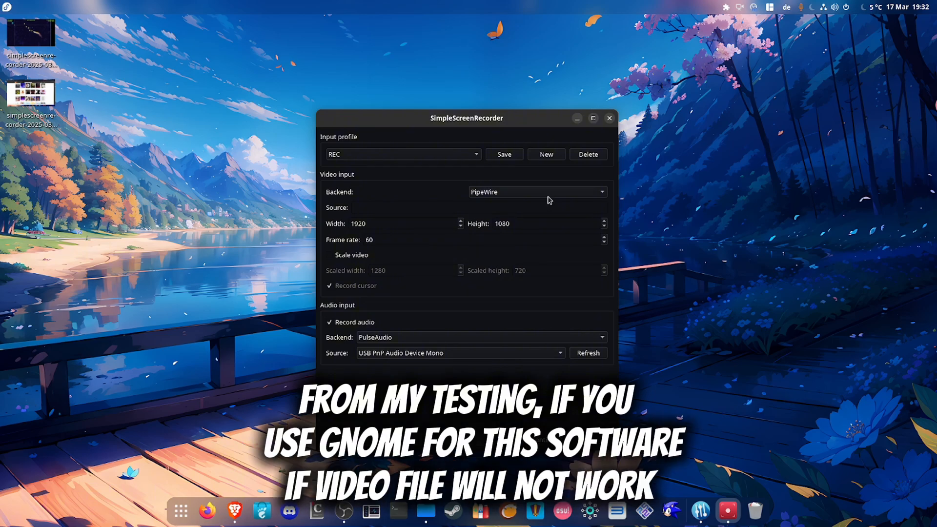
left_click(549, 199)
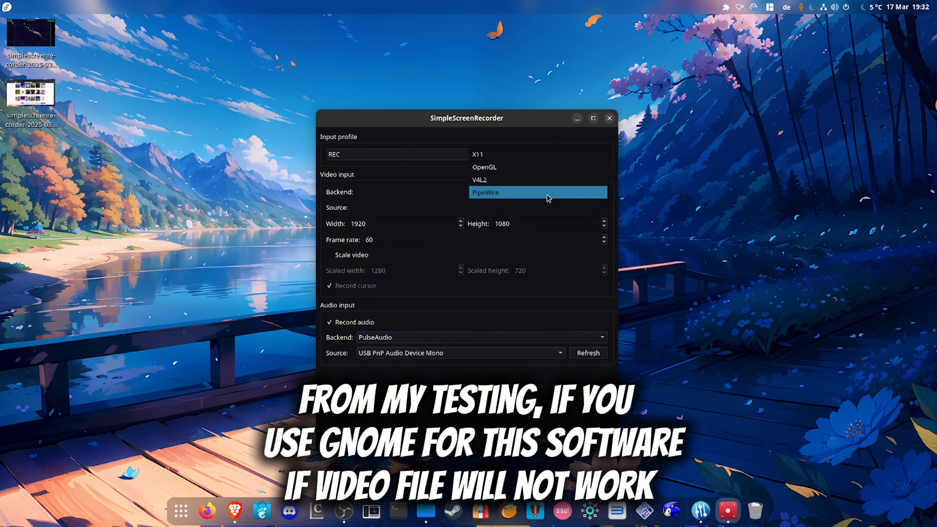
left_click(519, 156)
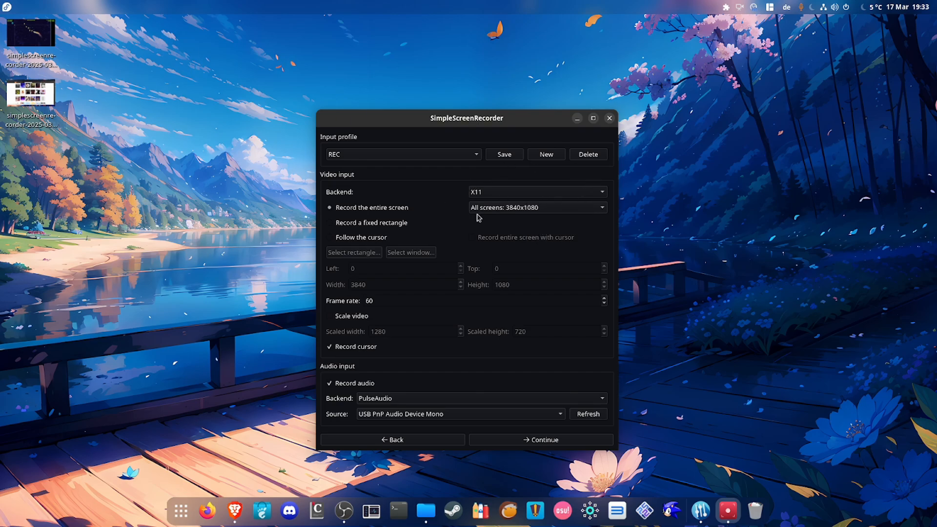
Step: Set the entire-screen recording source to Screen 1: 1920x1080 at 0,0
left_click(539, 209)
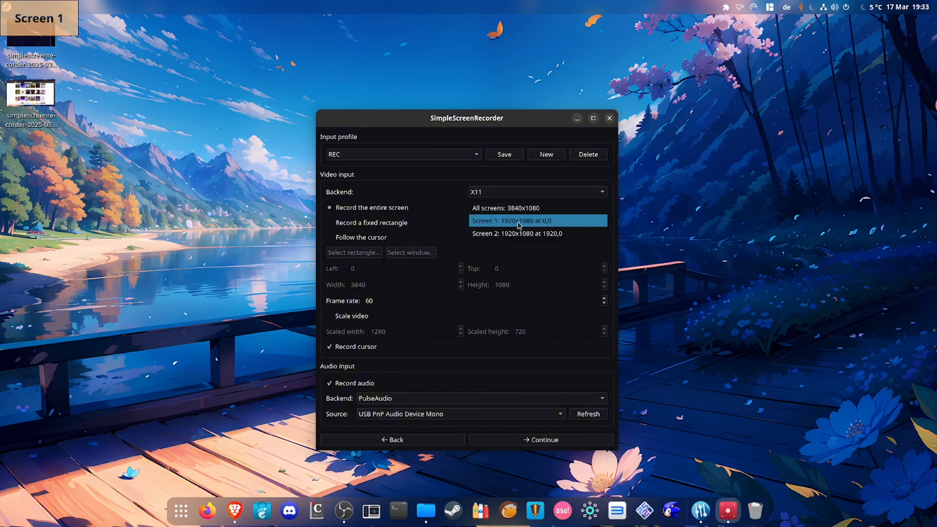
left_click(532, 223)
left_click(493, 209)
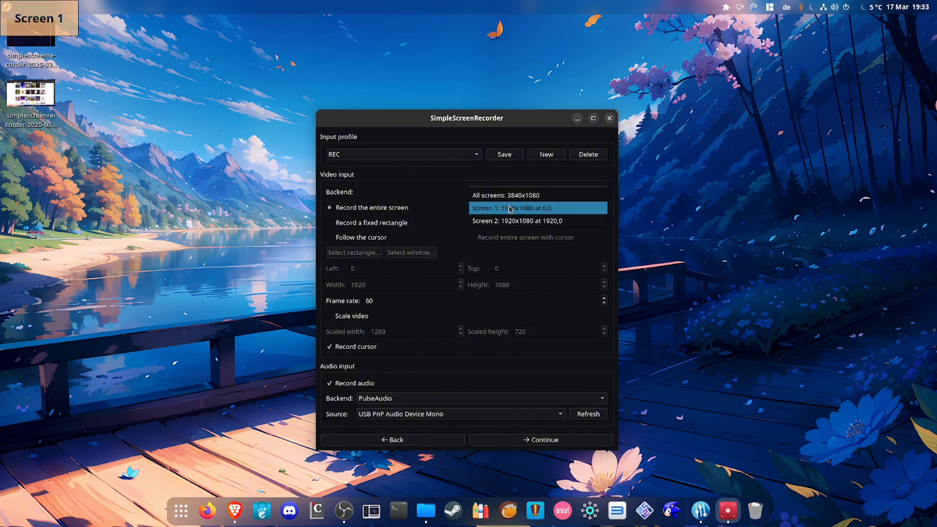
left_click(509, 208)
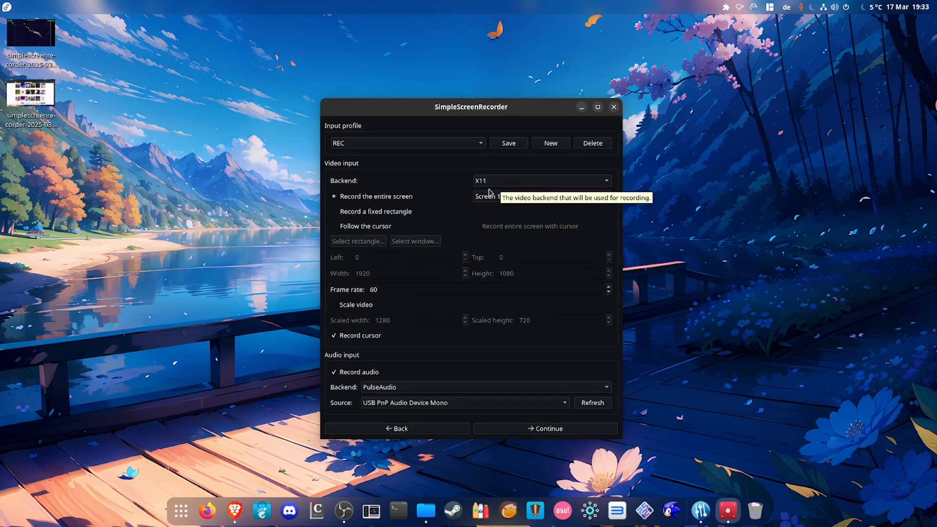
Step: Try the OpenGL video backend, review its settings window, and return the backend to X11
left_click(541, 181)
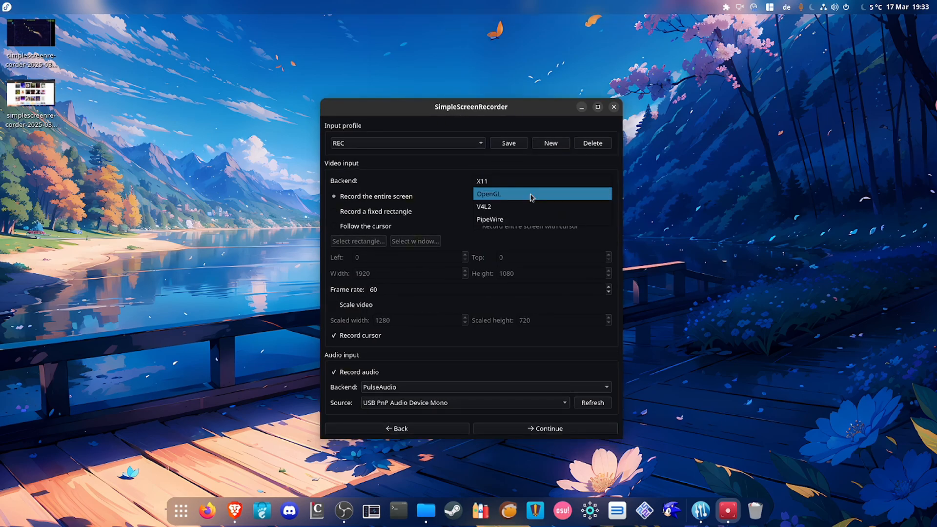
left_click(524, 218)
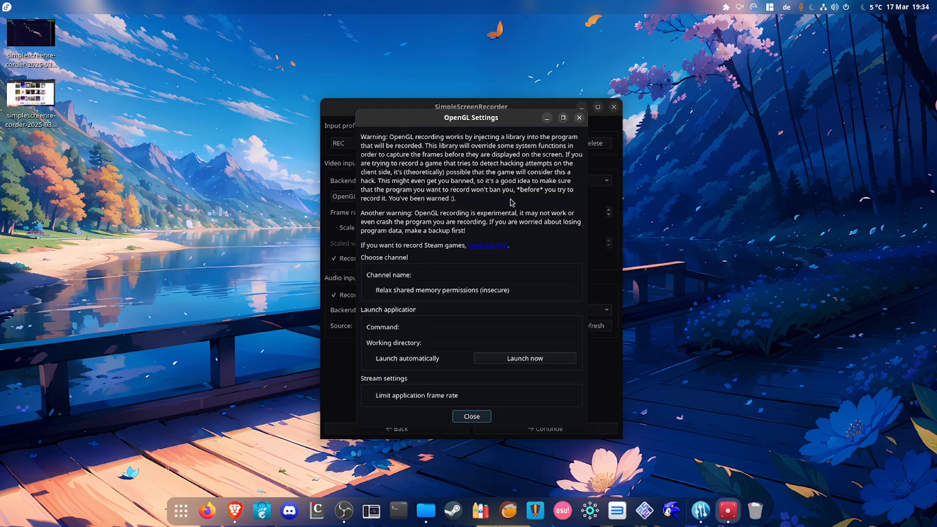
left_click(580, 118)
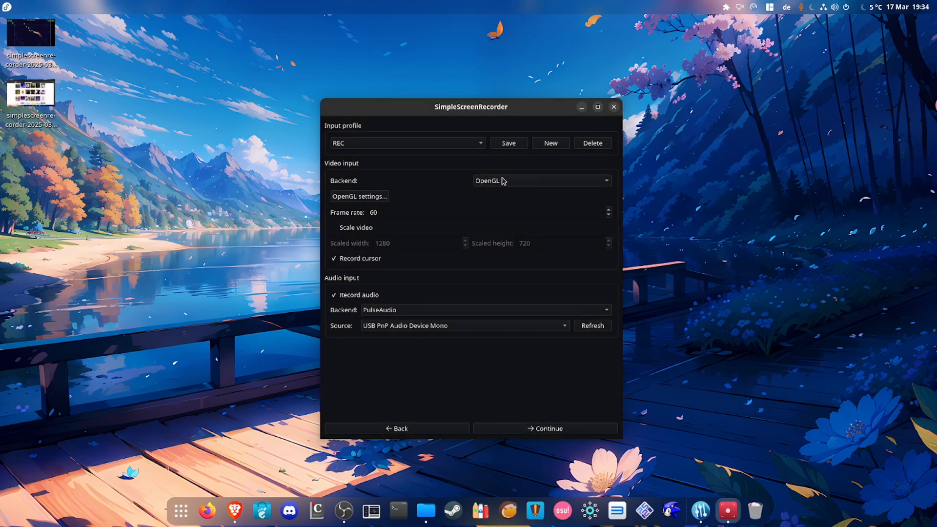
left_click(530, 182)
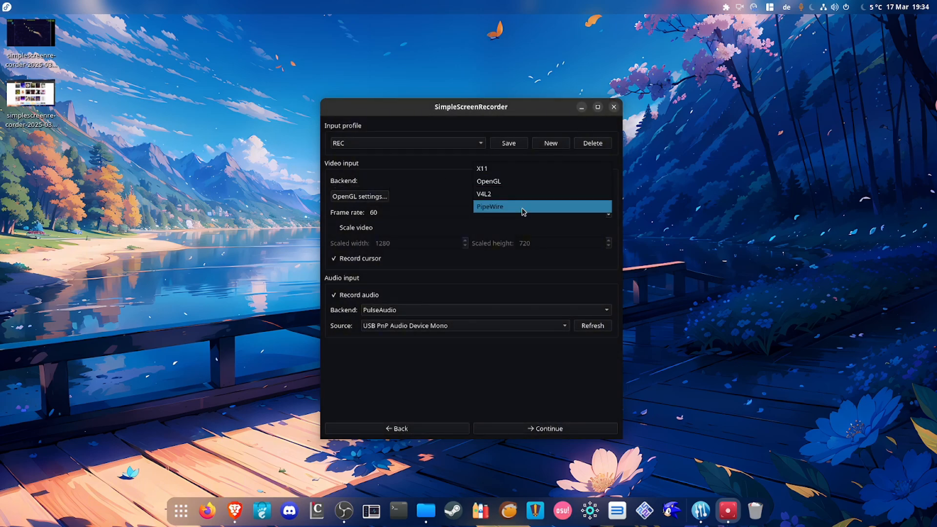
left_click(509, 170)
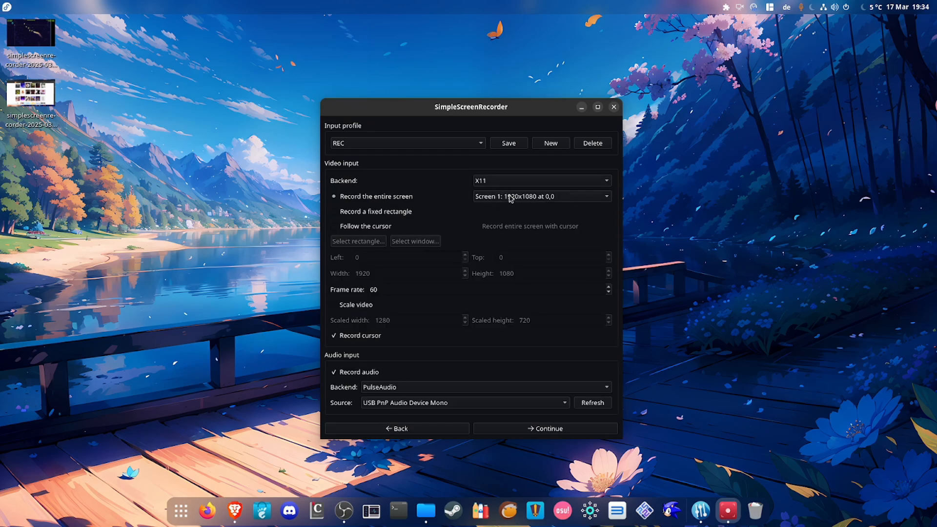
Step: Check the list of recordable screens, keep Screen 1 selected, and continue to the output settings
left_click(510, 196)
left_click(509, 197)
left_click(495, 196)
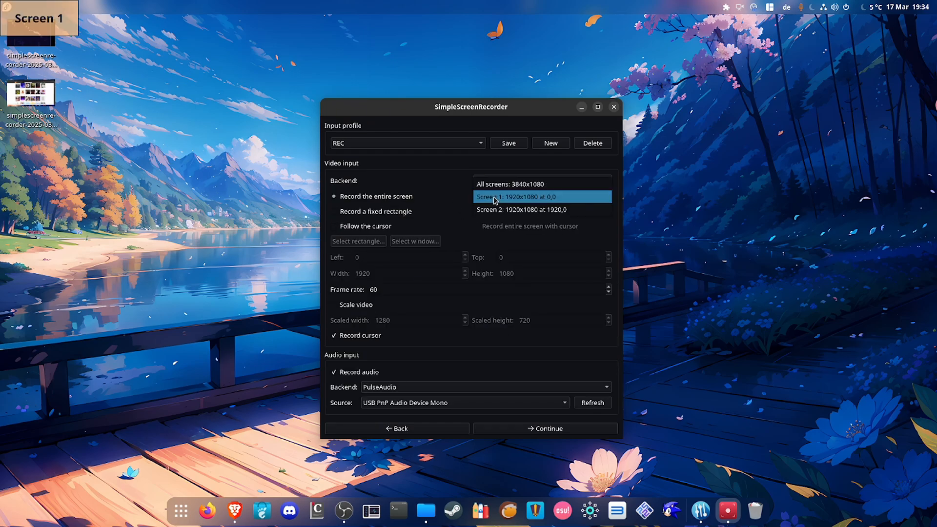
left_click(412, 201)
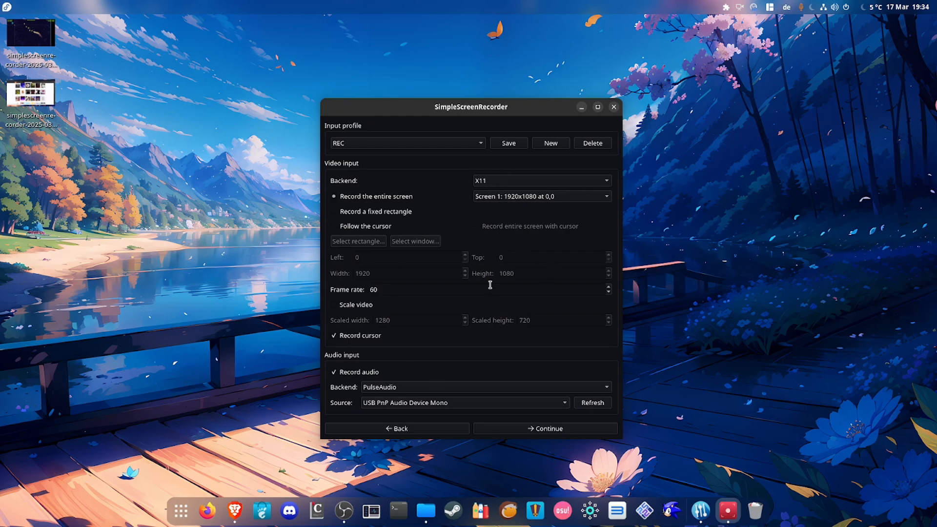
left_click(539, 430)
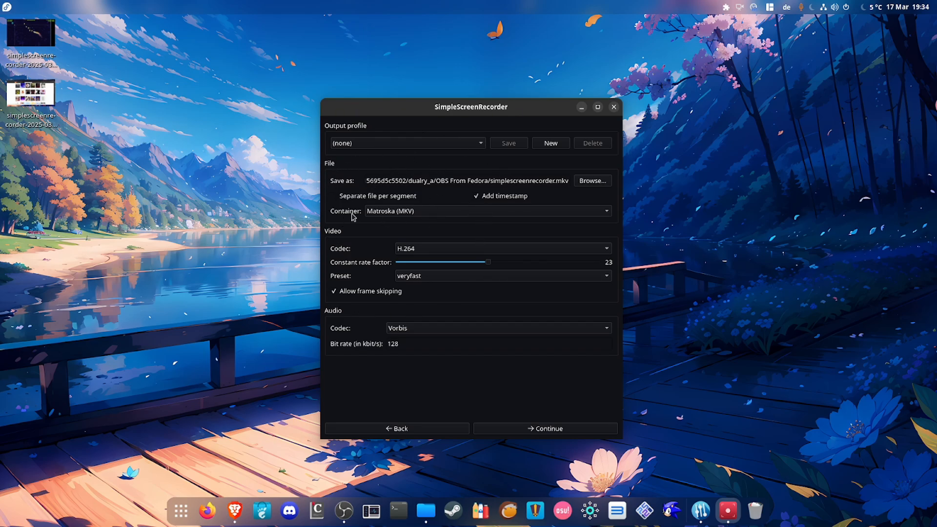
Step: Load the YouTube output profile and set the output profile back to (none)
left_click(399, 143)
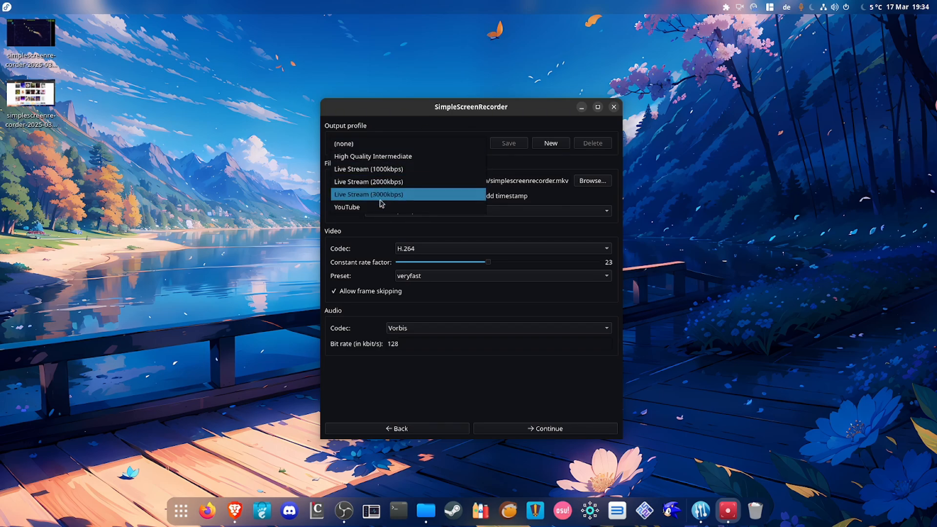
left_click(419, 207)
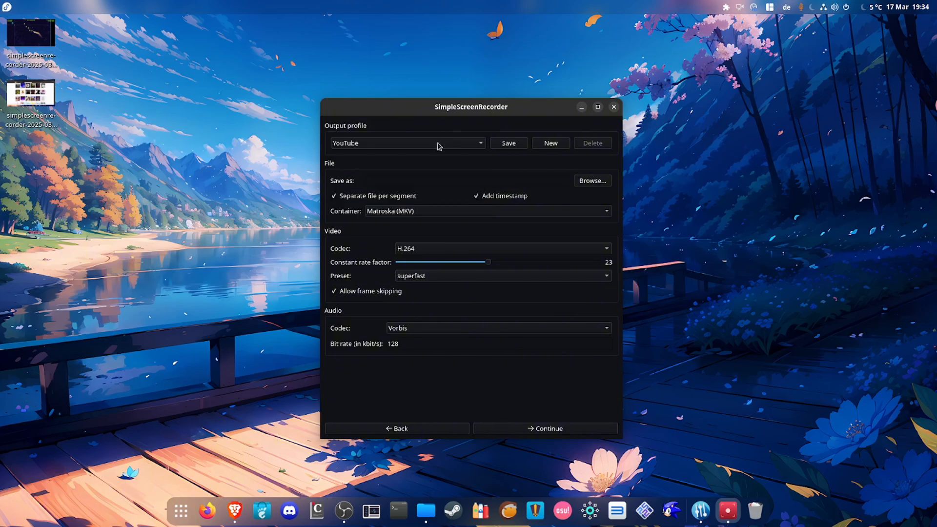
left_click(438, 144)
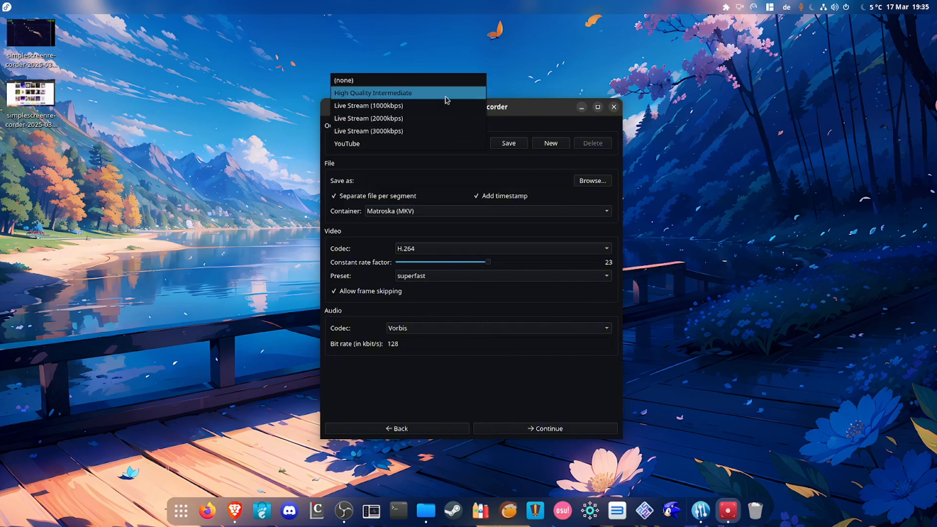
left_click(409, 83)
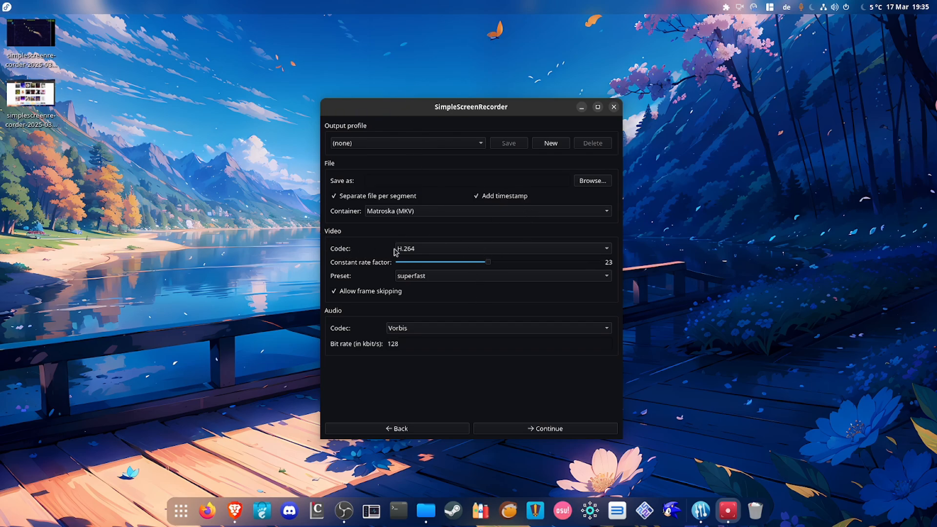
Step: Check the codec settings, keeping H.264 for video and Vorbis for audio, and continue to the recording page
left_click(441, 248)
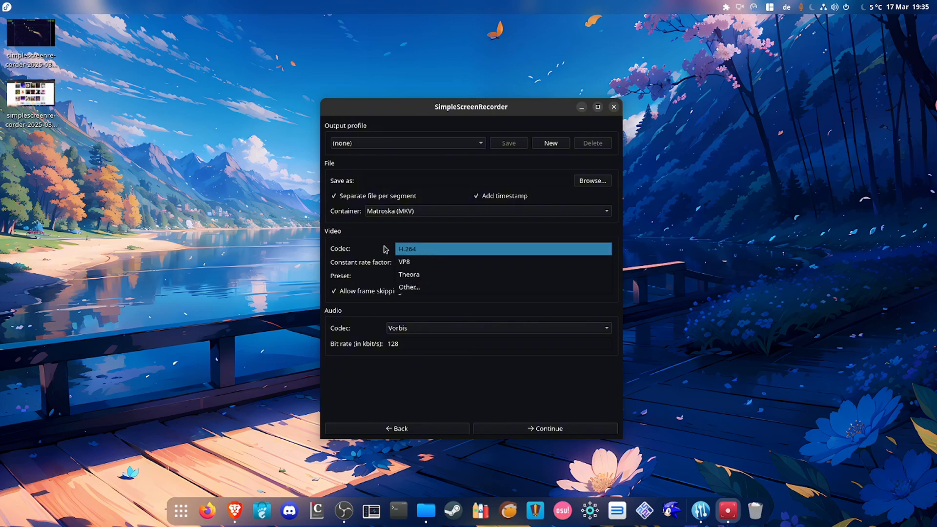
left_click(420, 250)
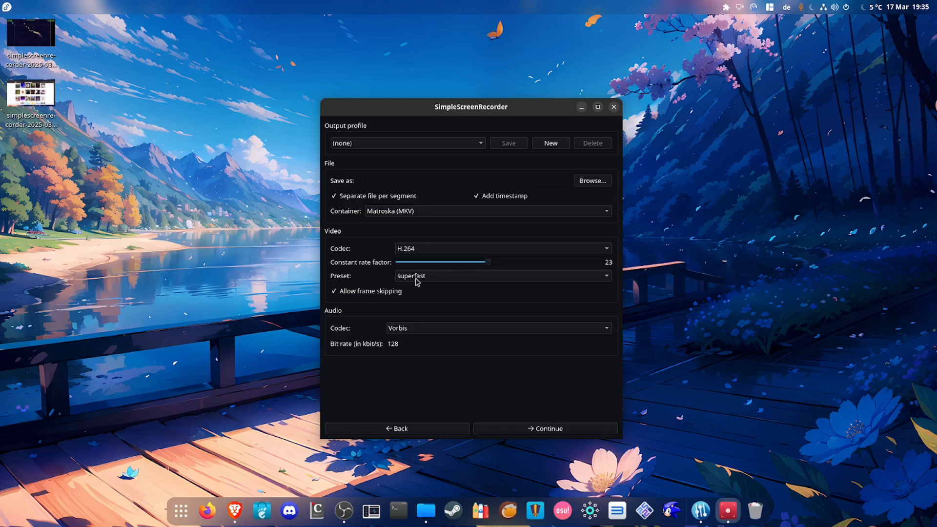
left_click(407, 329)
left_click(363, 328)
left_click(548, 428)
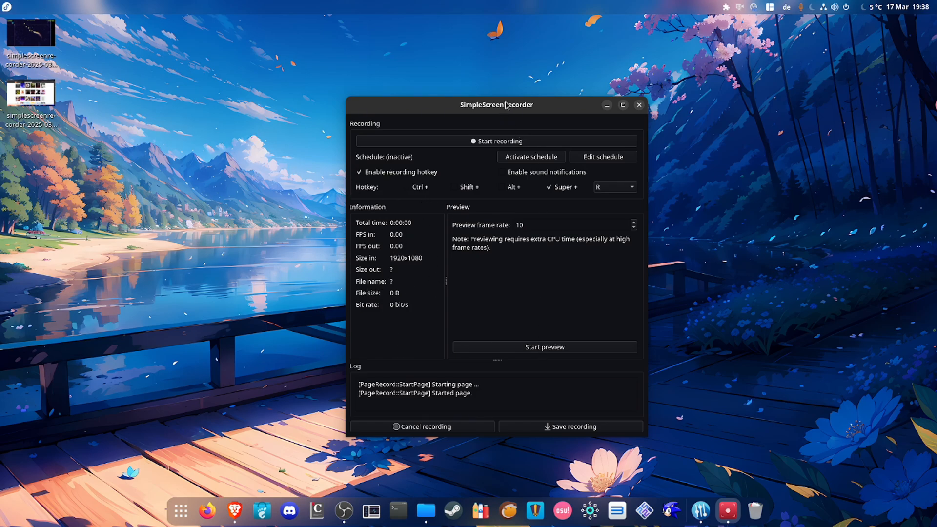
Step: Start a live preview of the screen and microphone input, stop it, and reposition the recorder window
left_click_drag(507, 103, 435, 98)
left_click(492, 343)
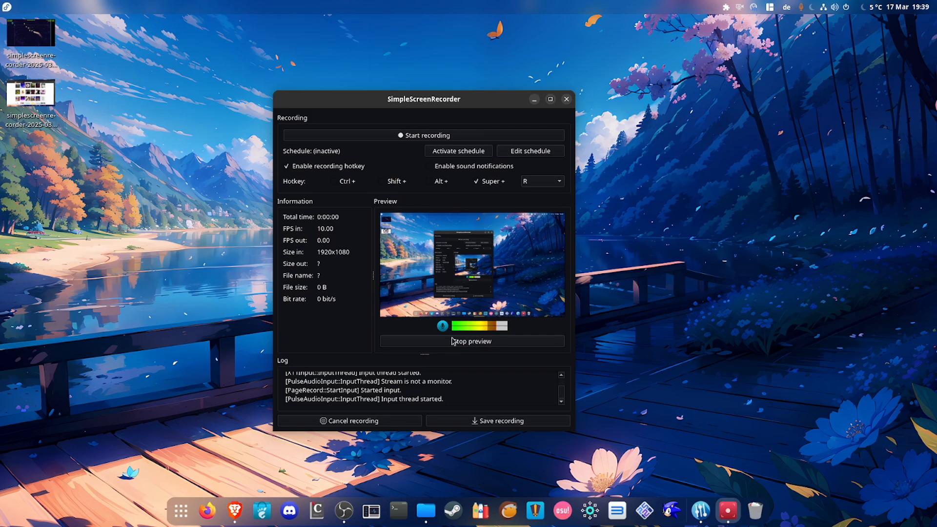
left_click(477, 344)
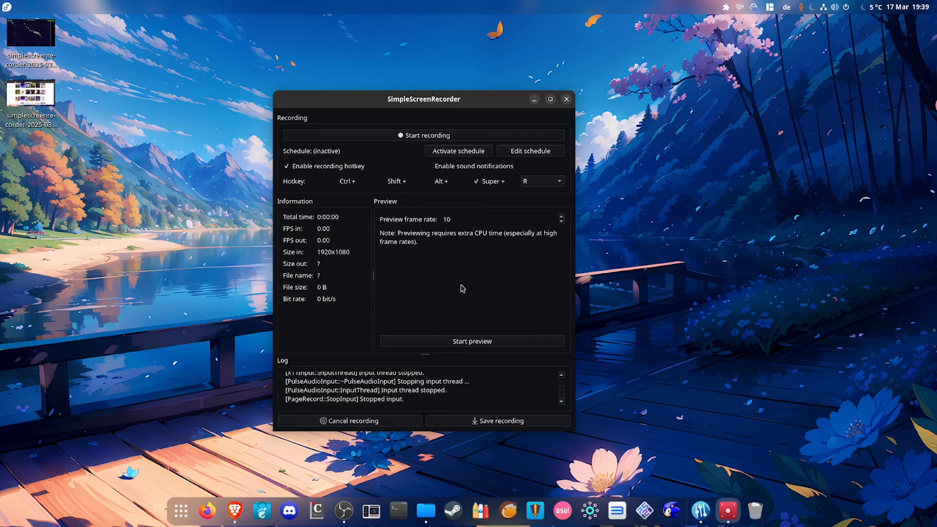
left_click_drag(448, 104, 500, 102)
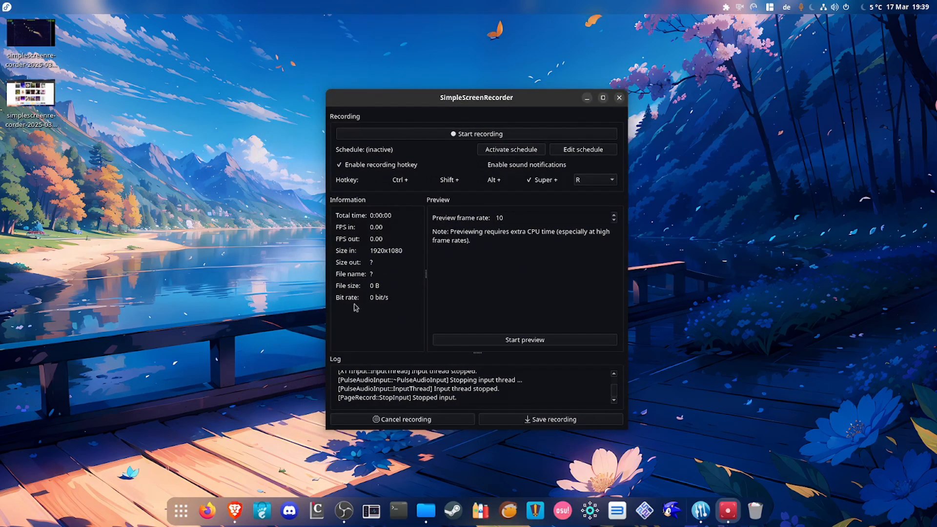
Step: Look through the recording log's messages and move the recorder window slightly
scroll(429, 383, "up", 5)
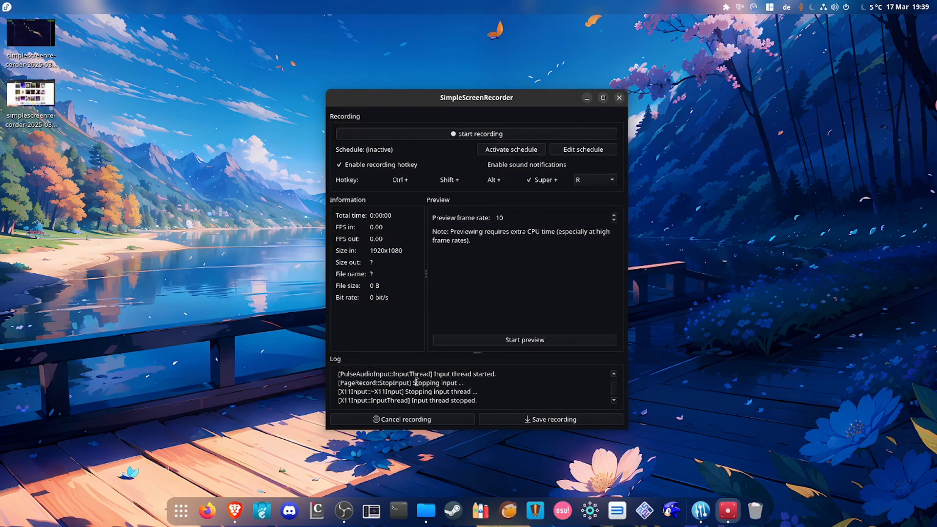
scroll(426, 386, "down", 5)
scroll(423, 390, "up", 1)
scroll(422, 390, "down", 2)
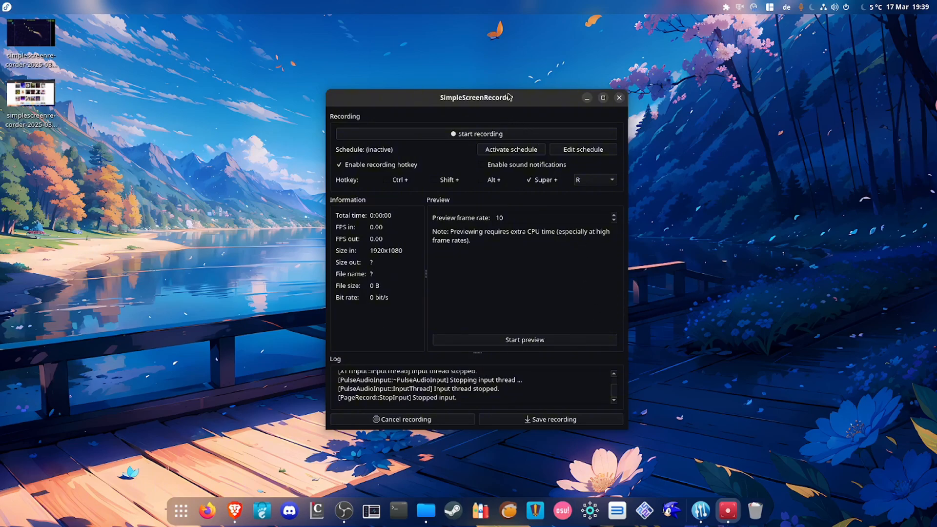
left_click_drag(509, 97, 523, 104)
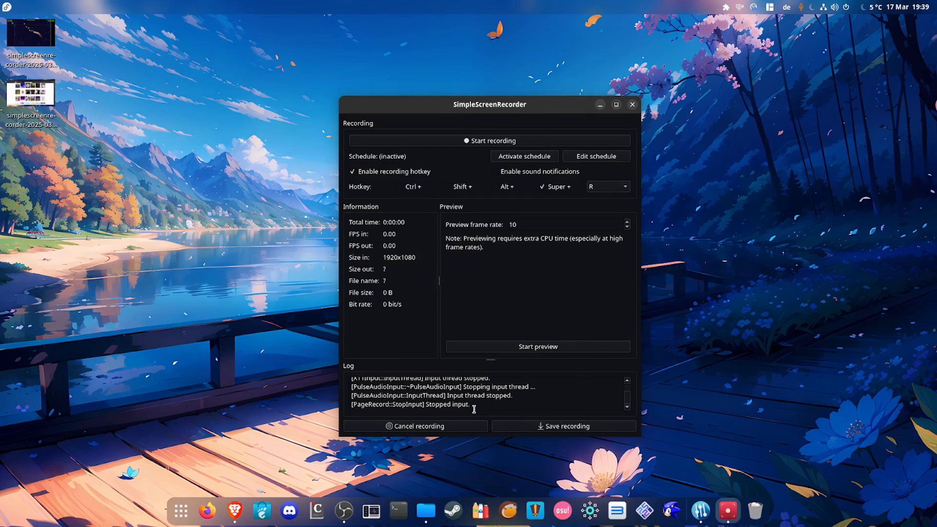
Step: Leave the recording page for the welcome page, continue to the input settings page, and reposition the recorder window
left_click_drag(515, 104, 496, 93)
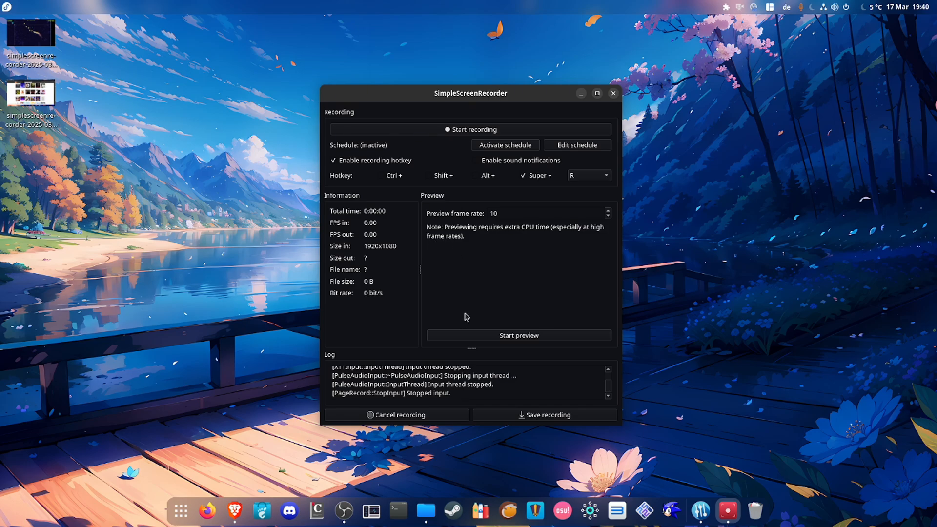
left_click(445, 419)
left_click(433, 419)
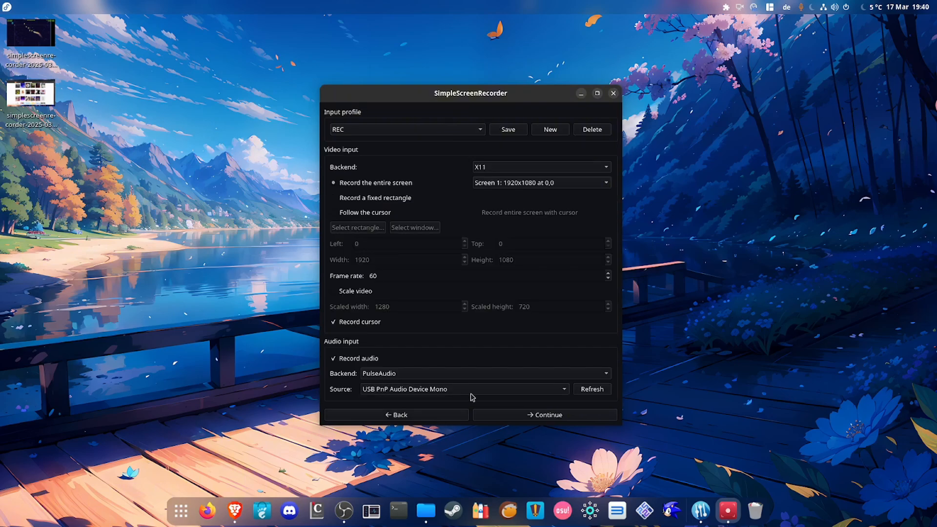
left_click(418, 418)
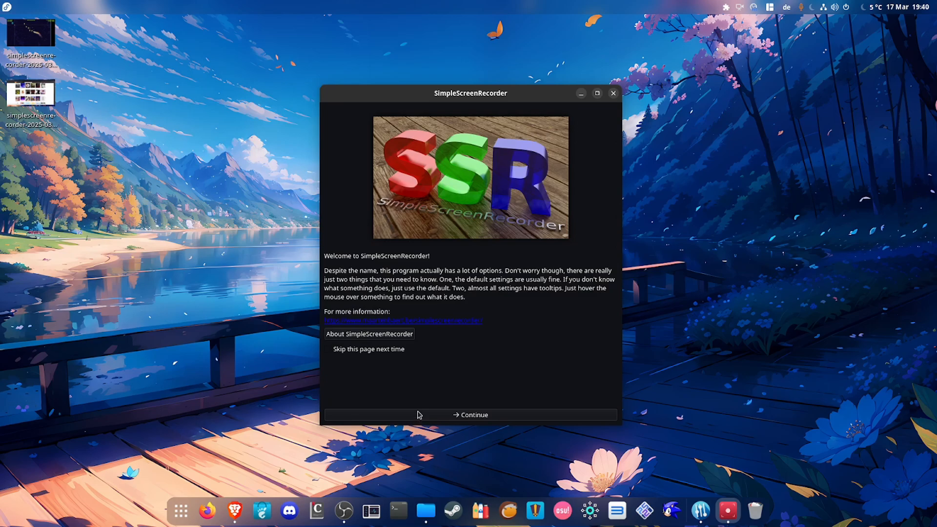
left_click(460, 416)
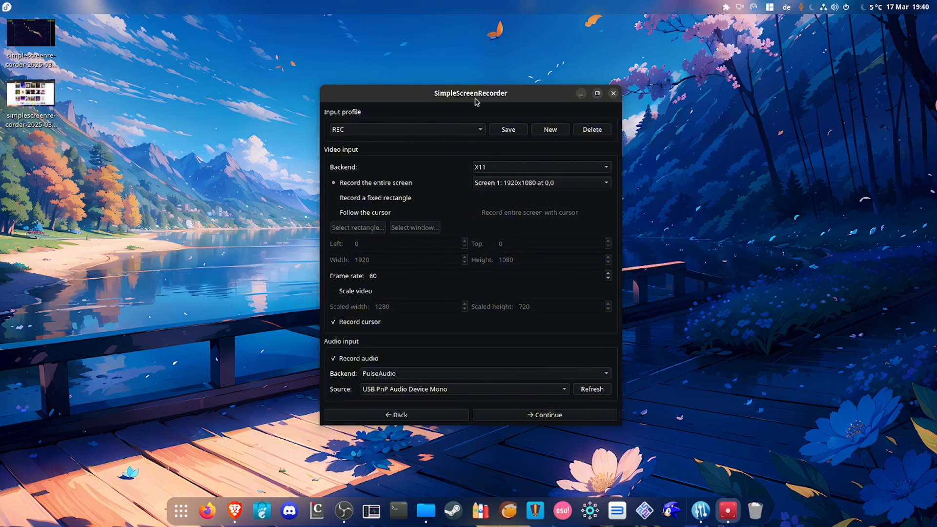
left_click_drag(476, 97, 526, 102)
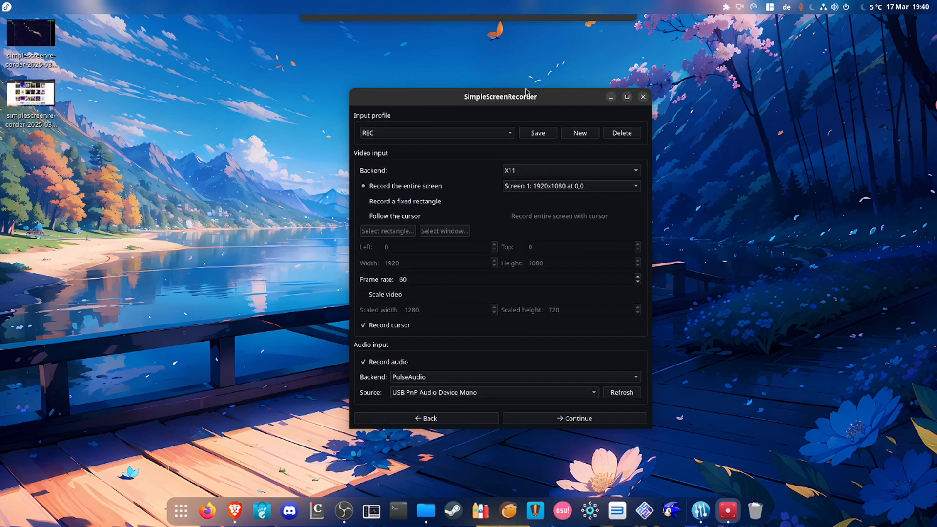
Step: Load the Live Stream (3000kbps) output profile on the output page and place the cursor in its save address
left_click(568, 422)
left_click(457, 135)
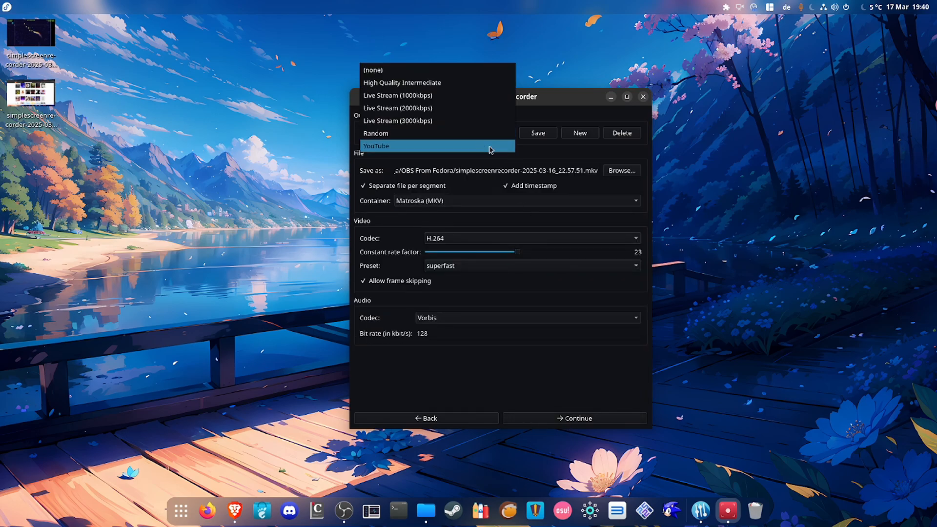
left_click(560, 155)
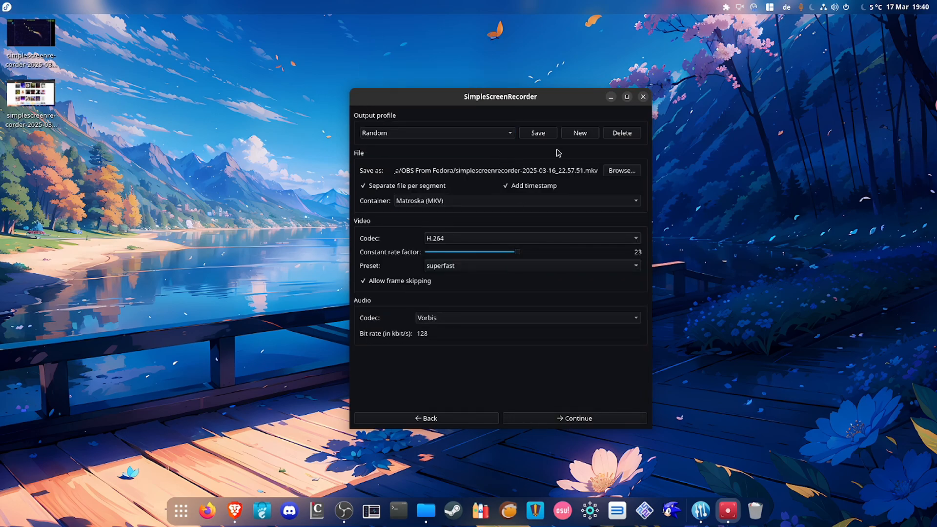
left_click(501, 133)
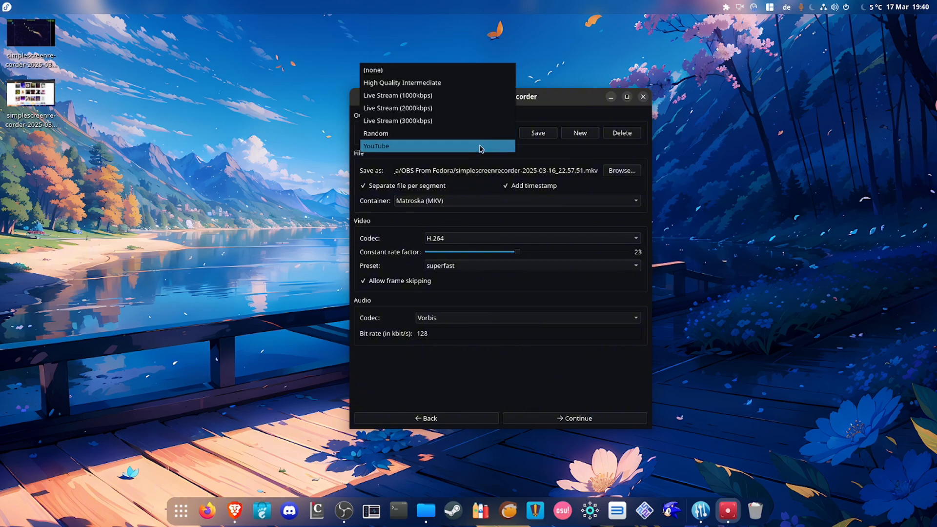
left_click(480, 144)
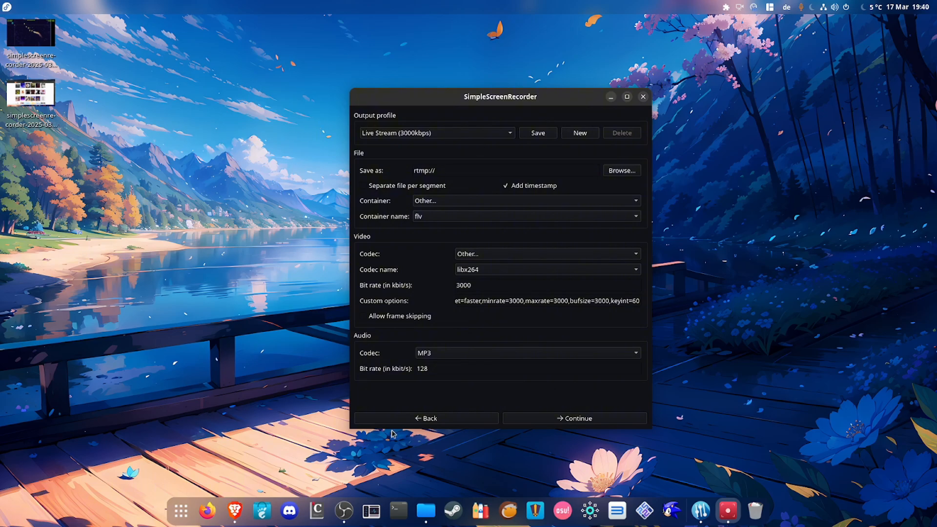
left_click_drag(509, 113, 518, 114)
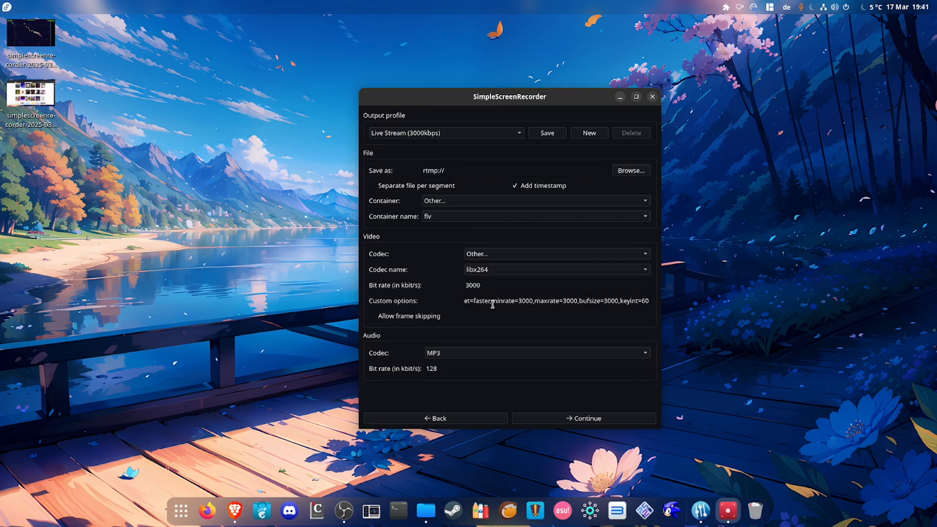
left_click(465, 172)
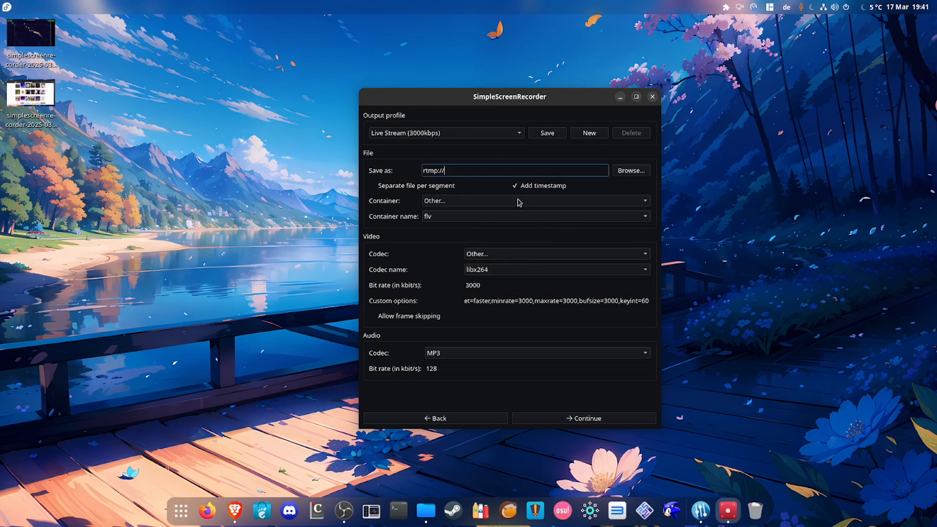
Step: Return to the input page, try the PipeWire video backend, and set the backend back to X11
left_click(445, 420)
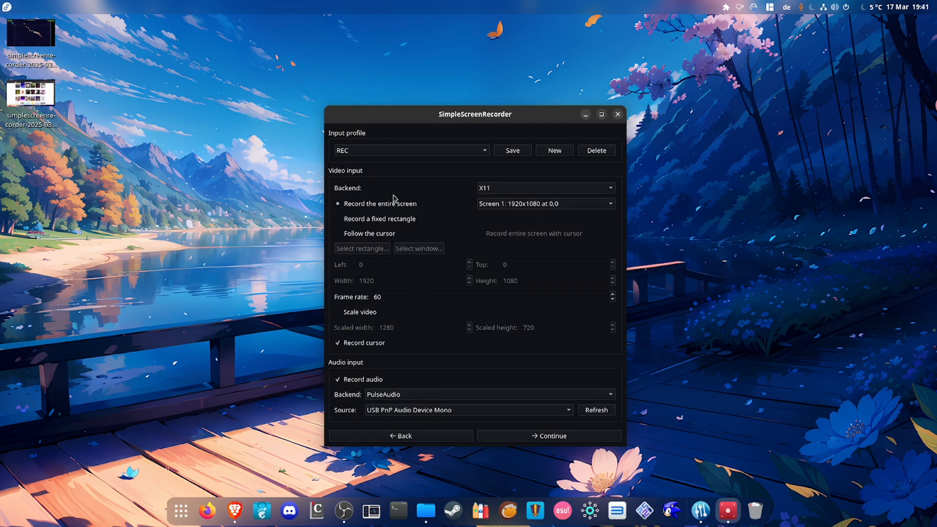
left_click(494, 190)
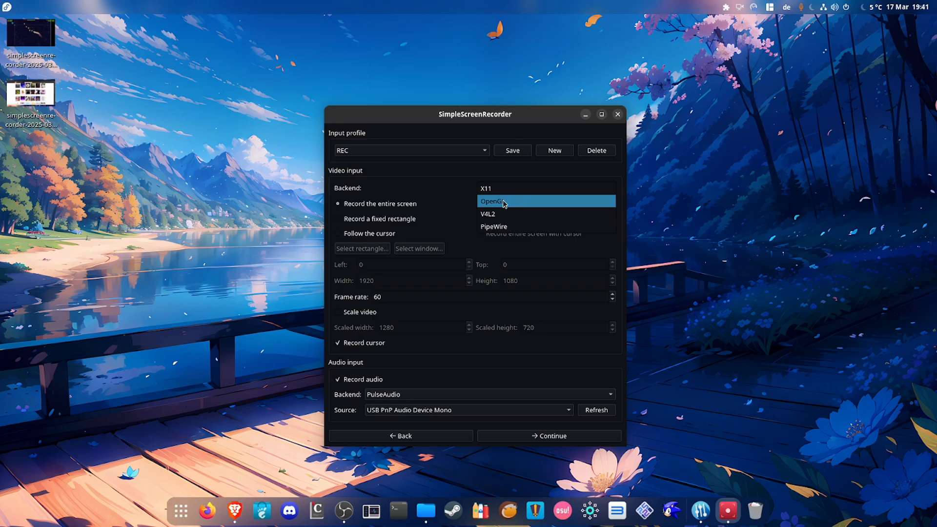
left_click(522, 225)
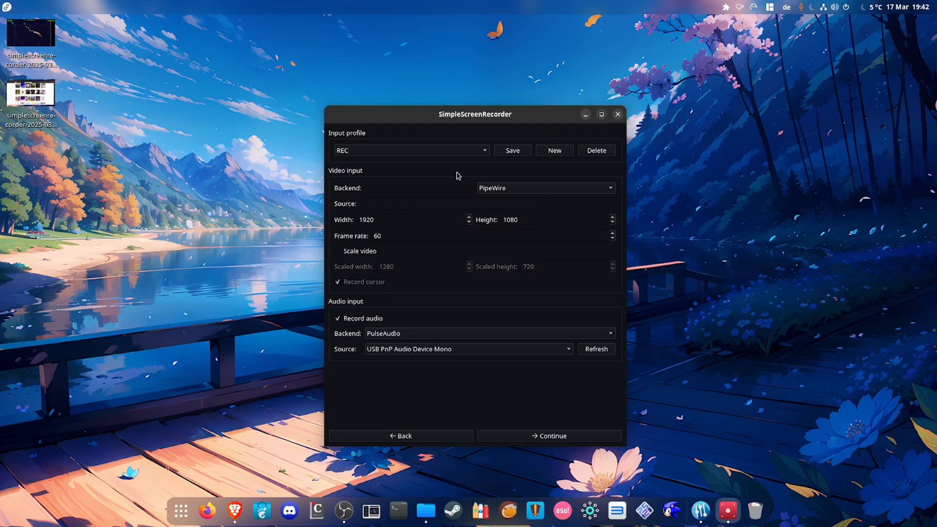
left_click_drag(485, 115, 503, 98)
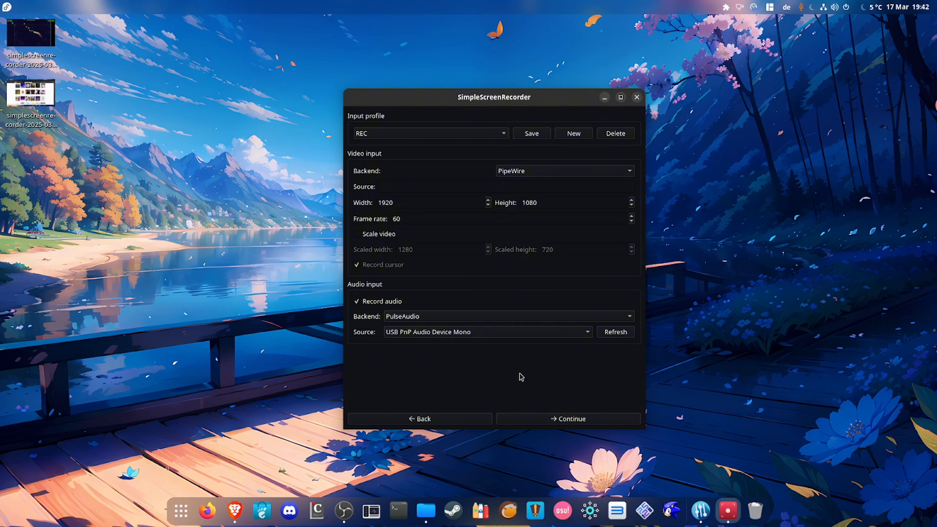
left_click(542, 174)
left_click(538, 138)
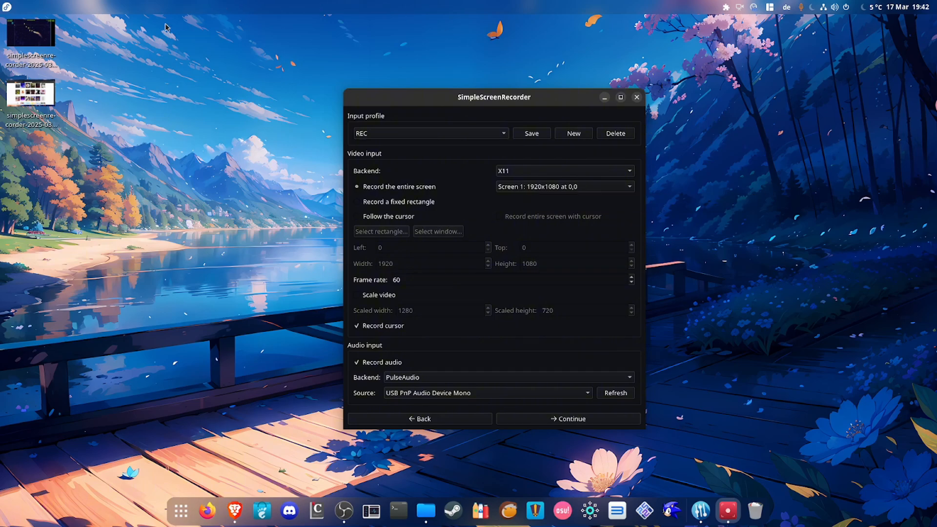
Step: Continue to the recording page with the live stream profile and run a short preview of the screen and microphone input
left_click(551, 420)
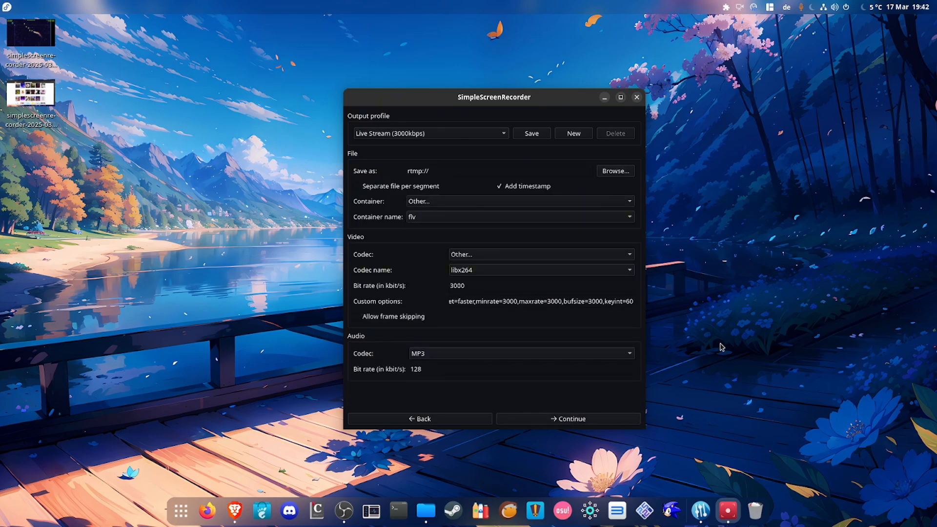
left_click(535, 423)
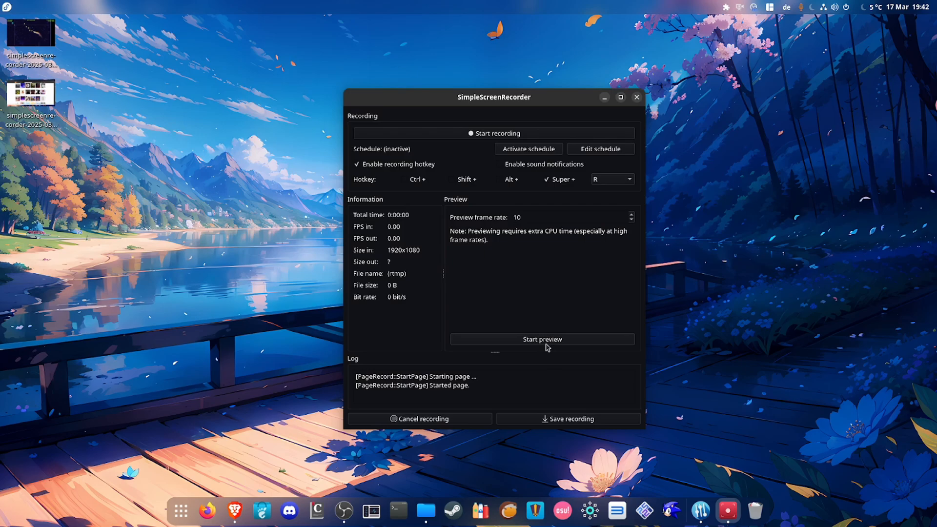
left_click_drag(431, 106, 418, 99)
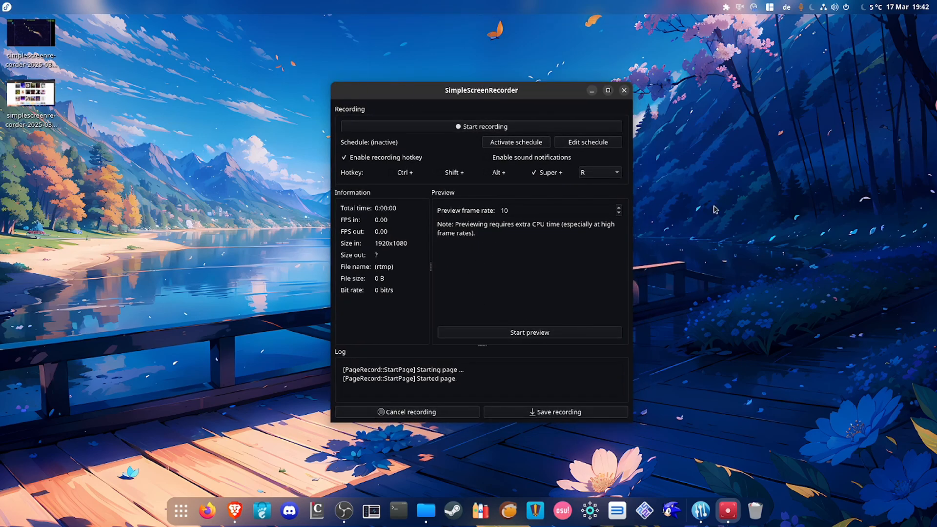
left_click(532, 334)
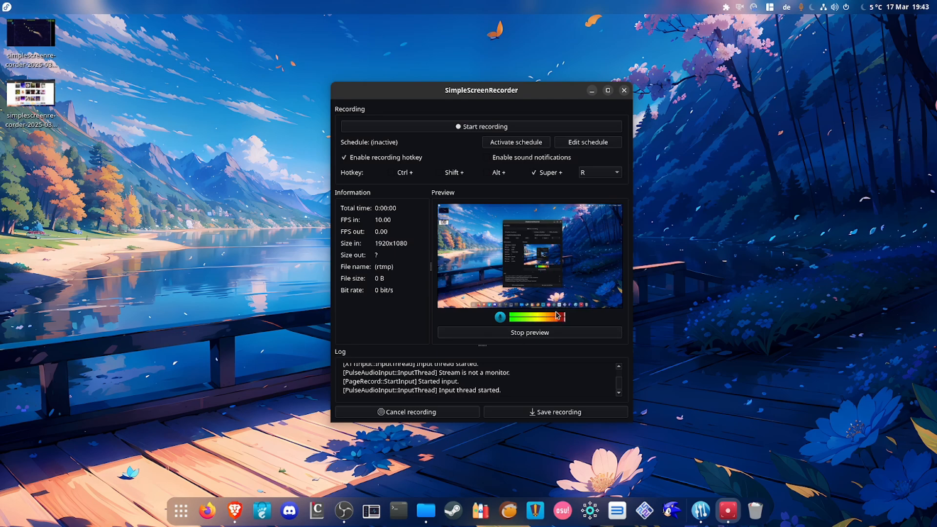
left_click(546, 333)
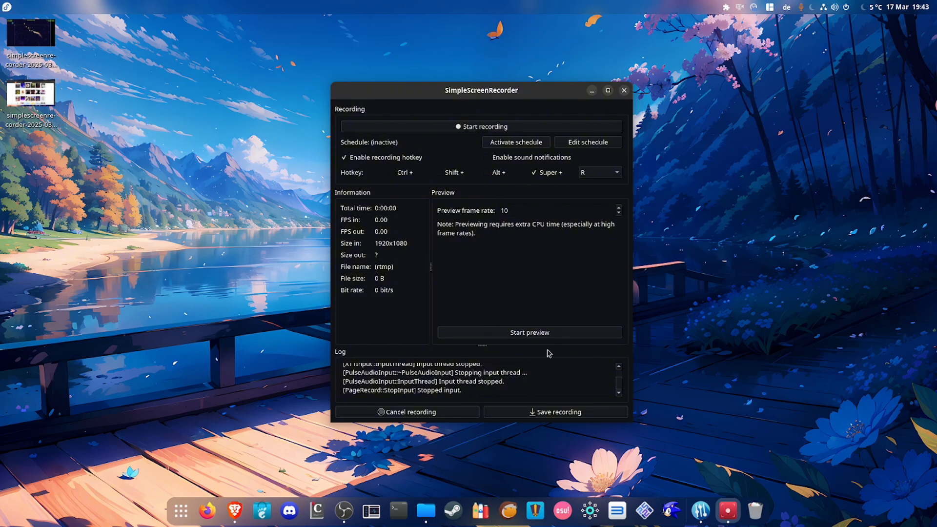
Step: Leave the recording page, go back to the input settings, and move the recorder window
left_click(444, 414)
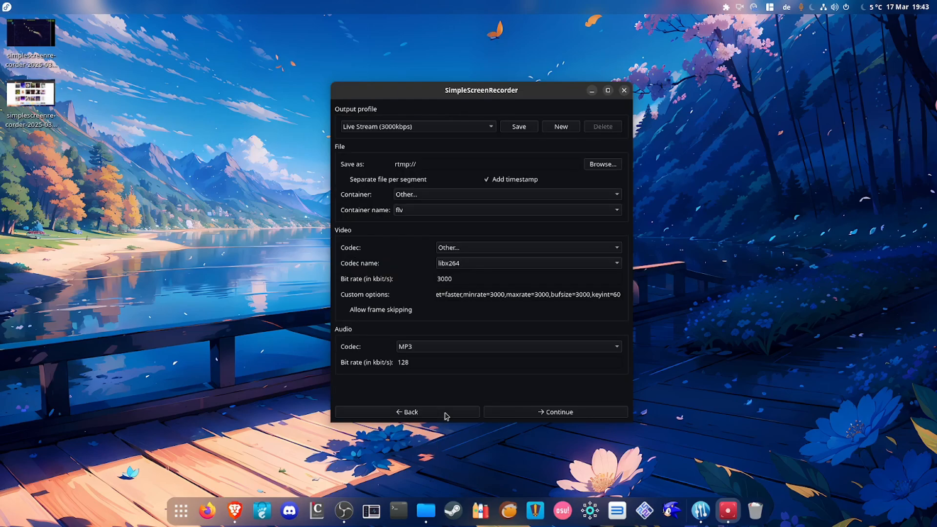
left_click(445, 414)
left_click_drag(509, 91, 458, 120)
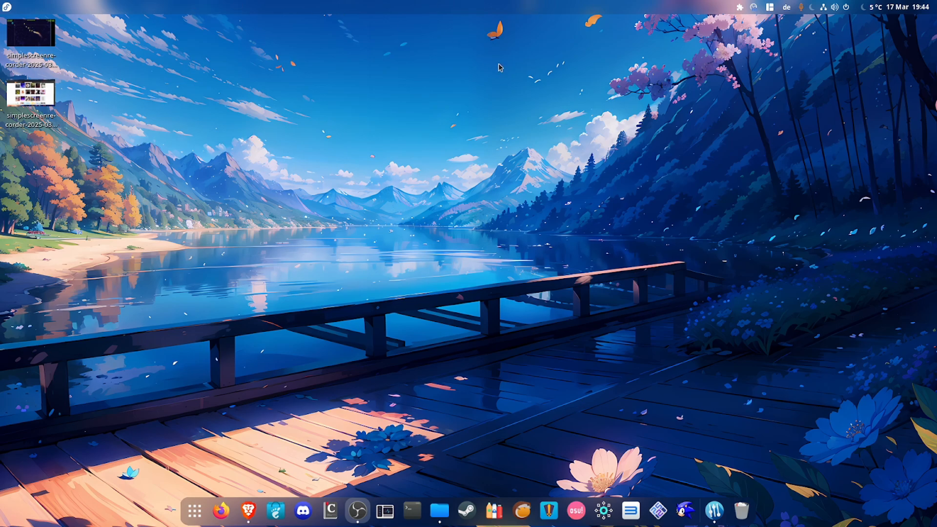
Step: Search the applications for "gpu" and launch GPU Screen Recorder
key("super")
type("gpu")
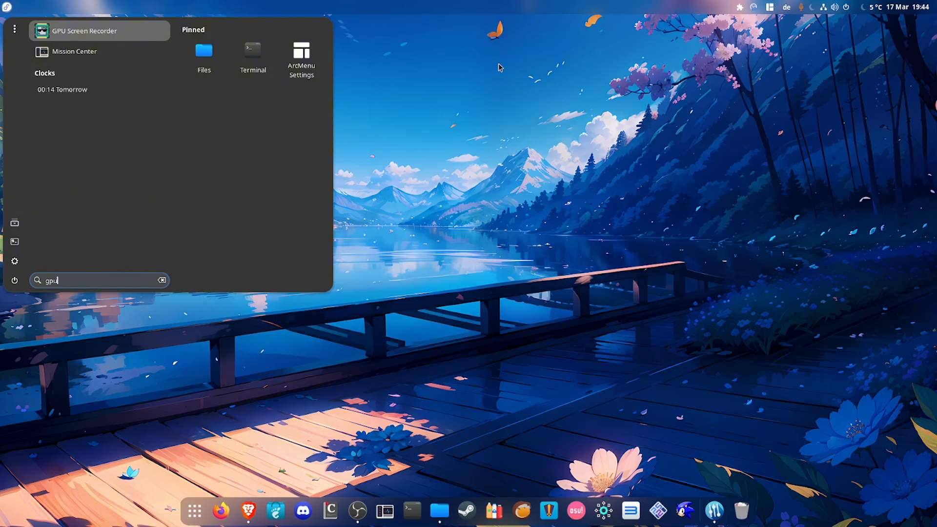
key("Return")
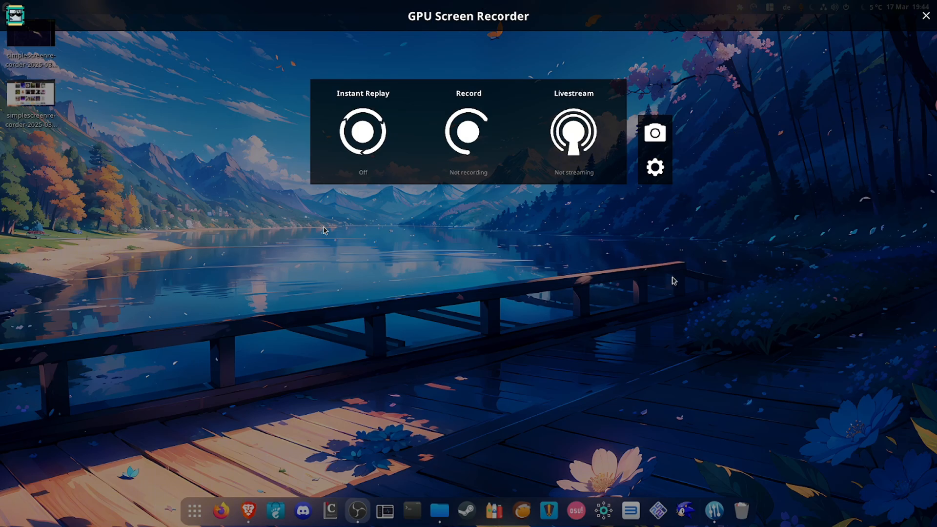
Step: Open the global settings, try the Red and Green accent colors, and set the accent color back to blue
left_click(654, 167)
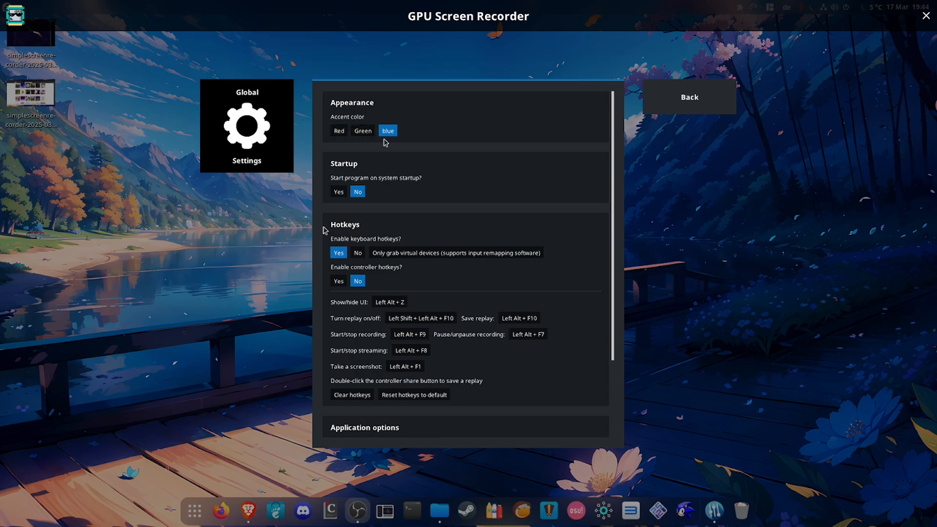
left_click(333, 131)
left_click(362, 131)
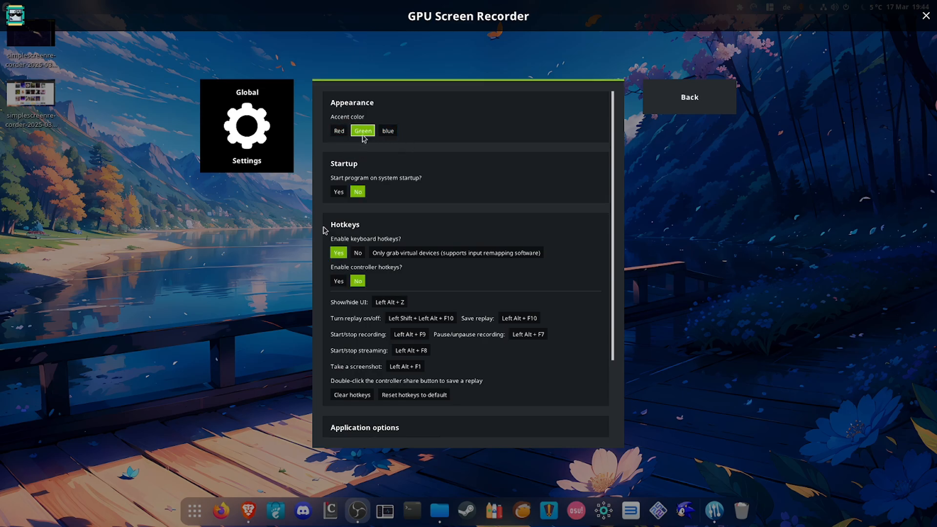
left_click(389, 132)
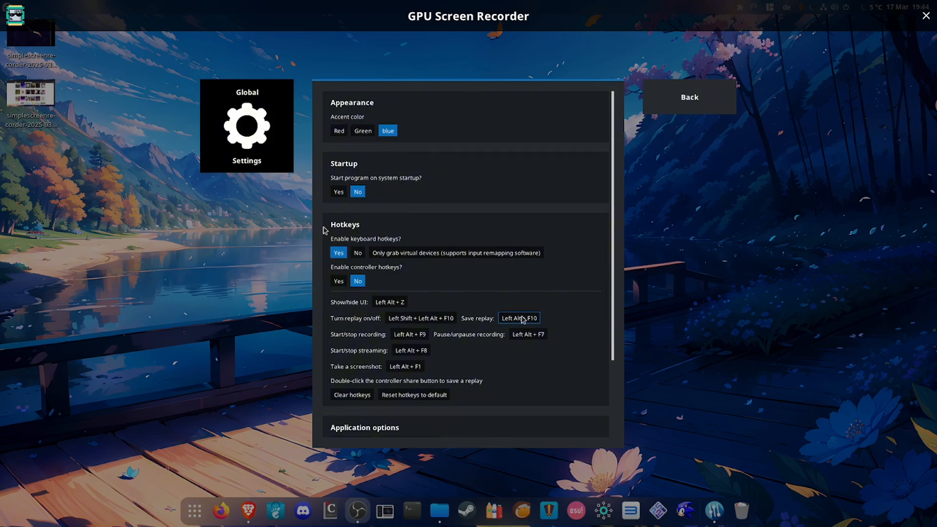
Step: Switch starting at system startup to Yes and back to No, and review the remaining global settings before leaving them
scroll(529, 318, "down", 2)
scroll(529, 318, "down", 2)
scroll(529, 318, "up", 2)
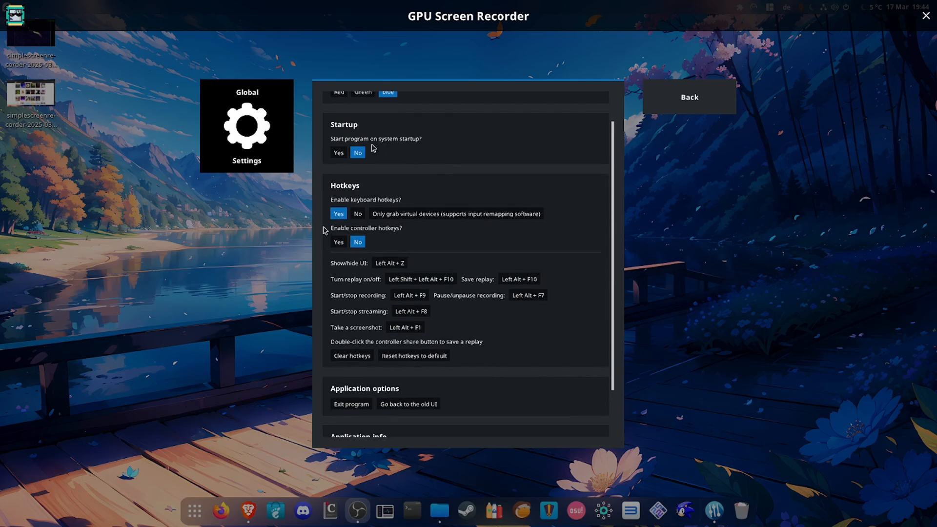
left_click(340, 153)
left_click(358, 153)
scroll(586, 290, "down", 2)
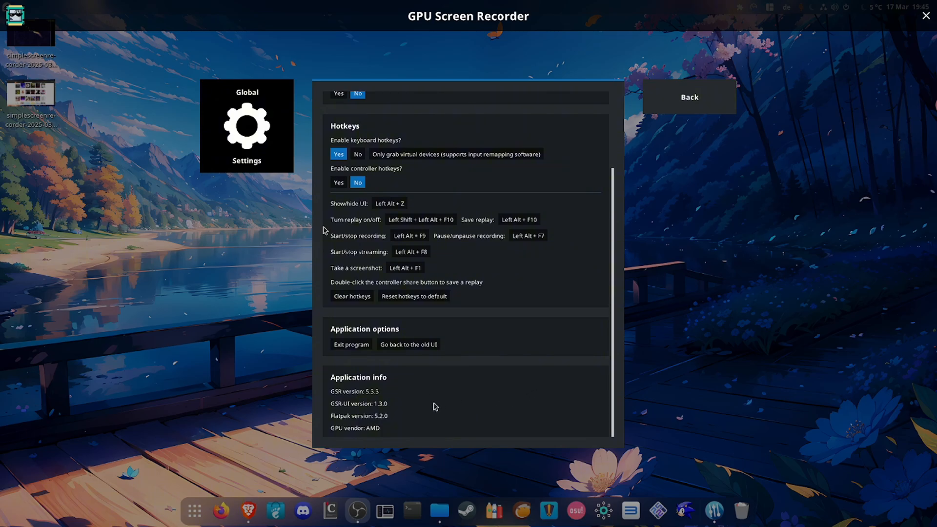
scroll(441, 390, "up", 3)
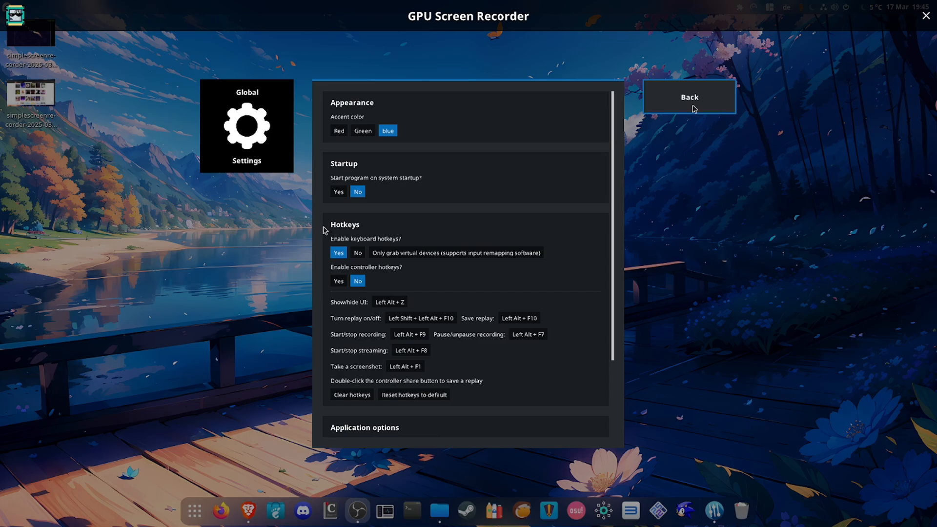
left_click(721, 97)
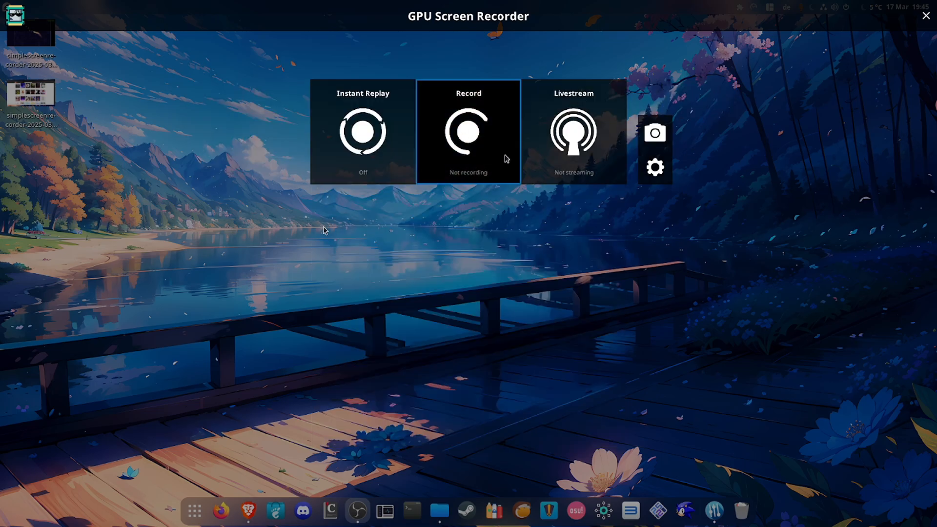
Step: Open the settings for the Record mode and switch them to the simple view
left_click(503, 156)
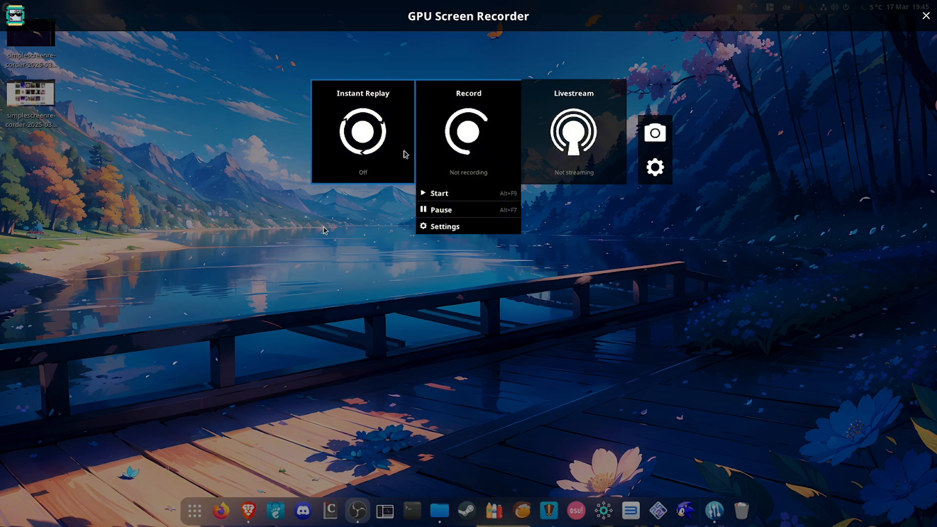
left_click(446, 235)
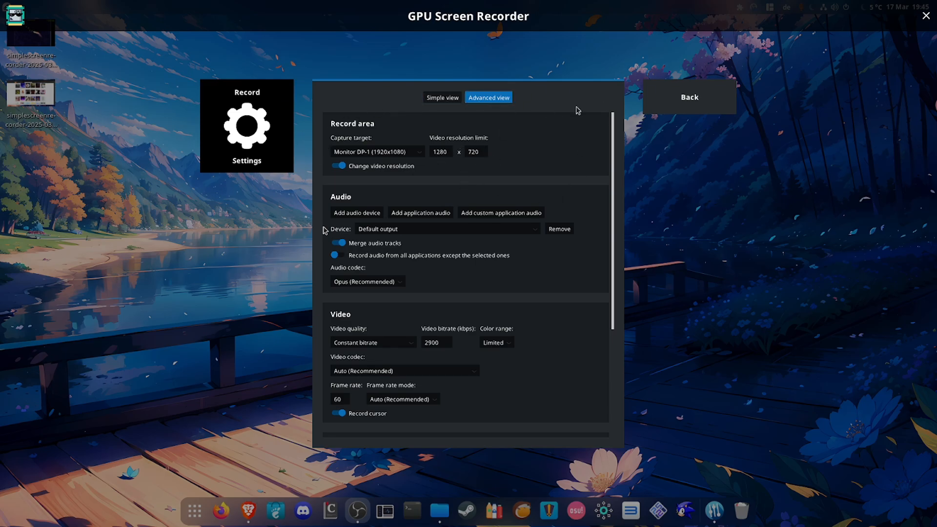
left_click(441, 99)
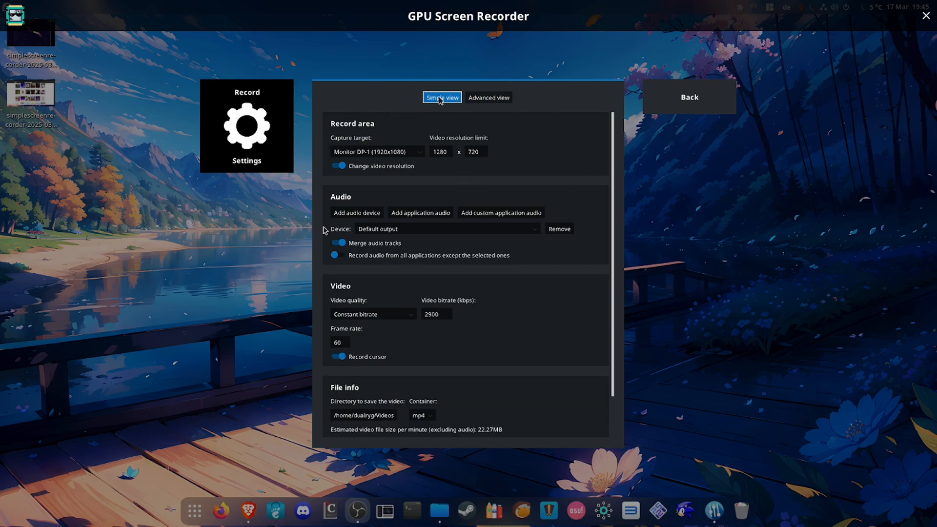
Step: Switch the Record settings to the advanced view, review the audio, video, file and notification options, and leave the settings
scroll(400, 358, "down", 1)
scroll(404, 359, "up", 1)
left_click(464, 96)
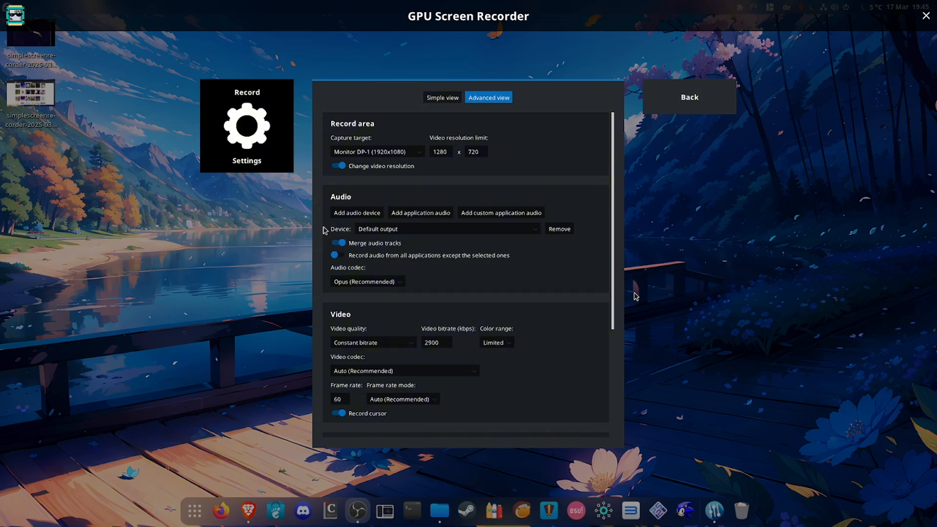
scroll(546, 290, "down", 5)
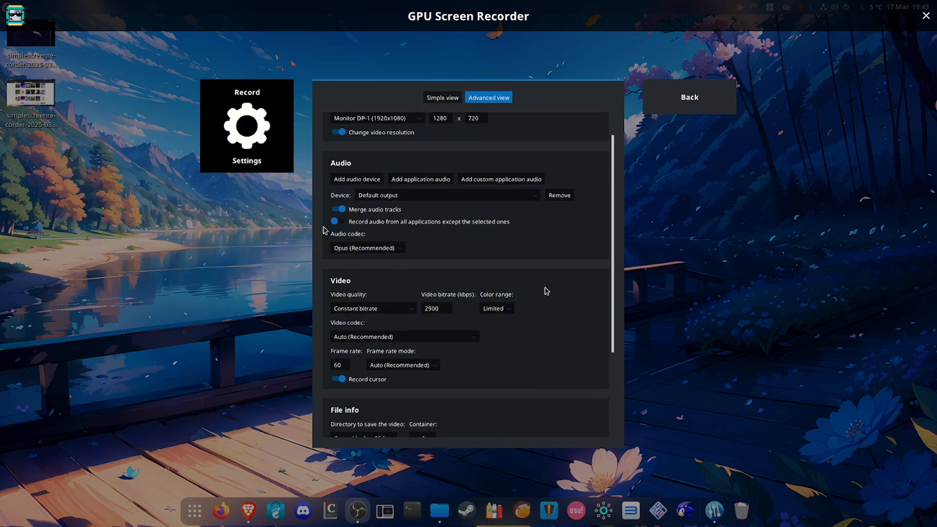
scroll(562, 317, "up", 5)
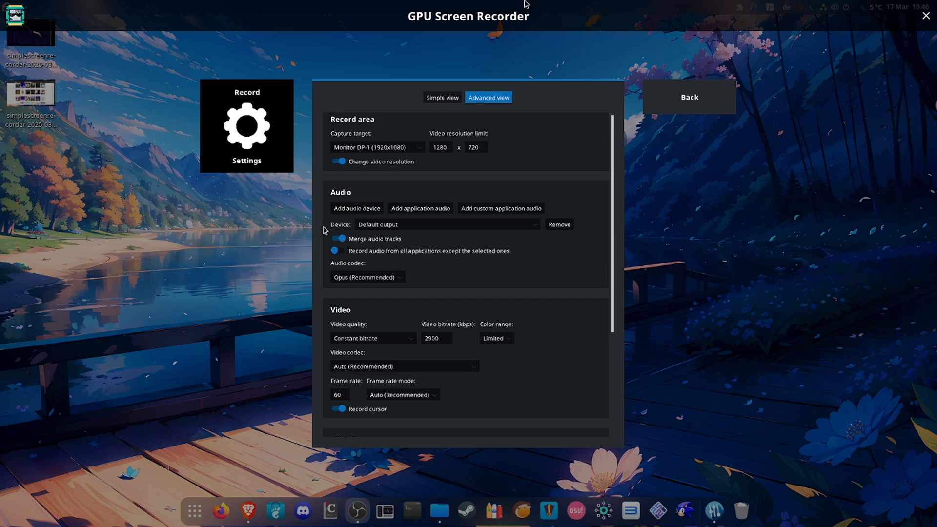
scroll(512, 292, "down", 5)
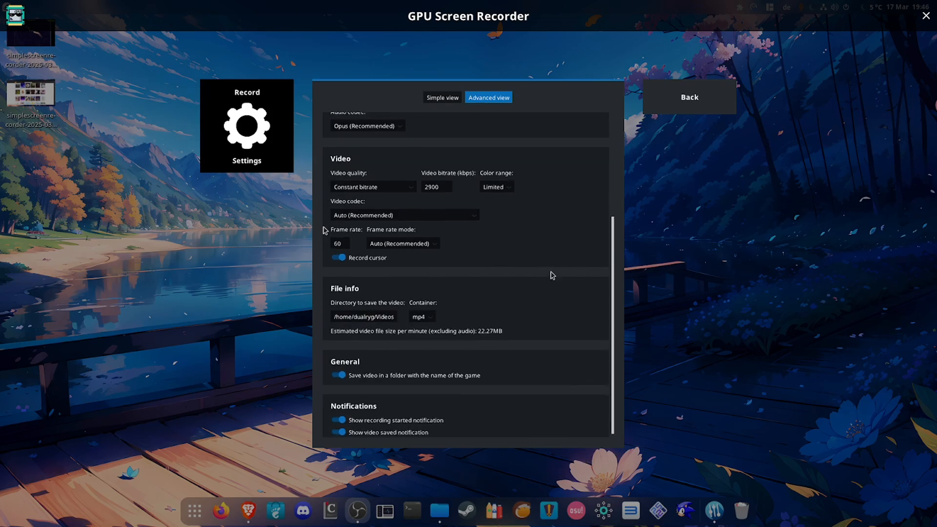
key("Escape")
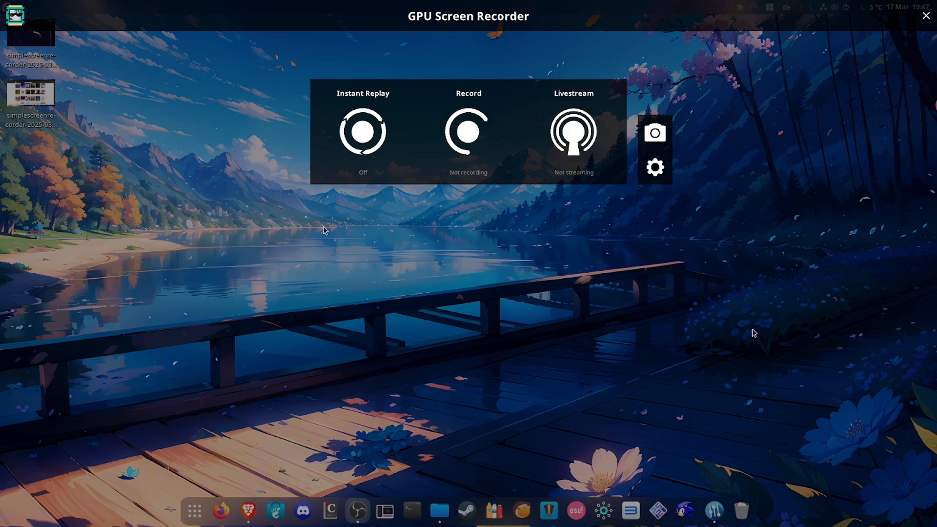
Step: Reopen the Record settings, examine the advanced audio, video, file and notification options again, and return to the main overlay
left_click(655, 176)
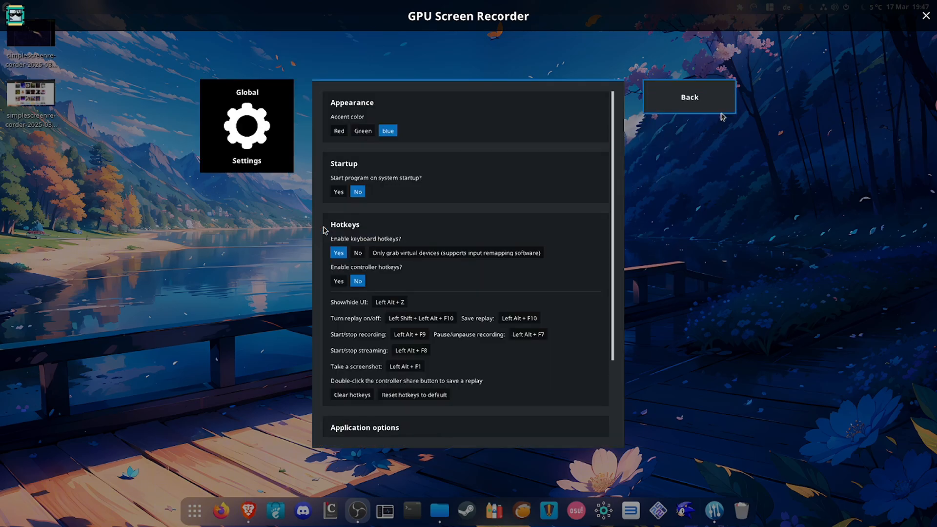
left_click(715, 91)
mouse_move(487, 169)
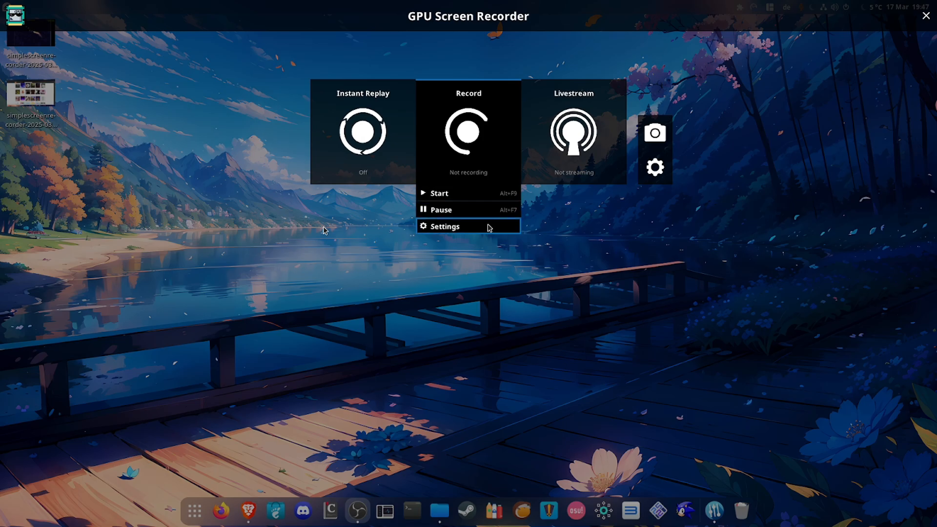
left_click(489, 228)
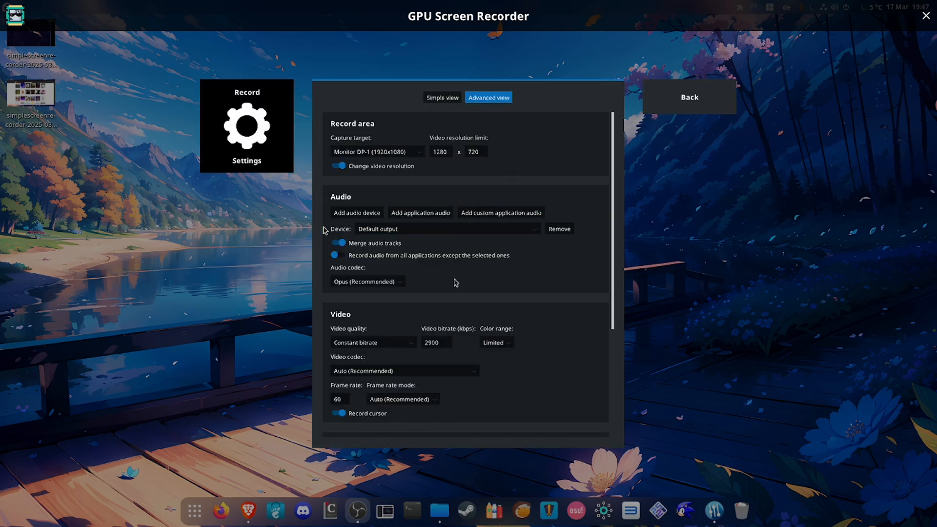
scroll(538, 333, "down", 5)
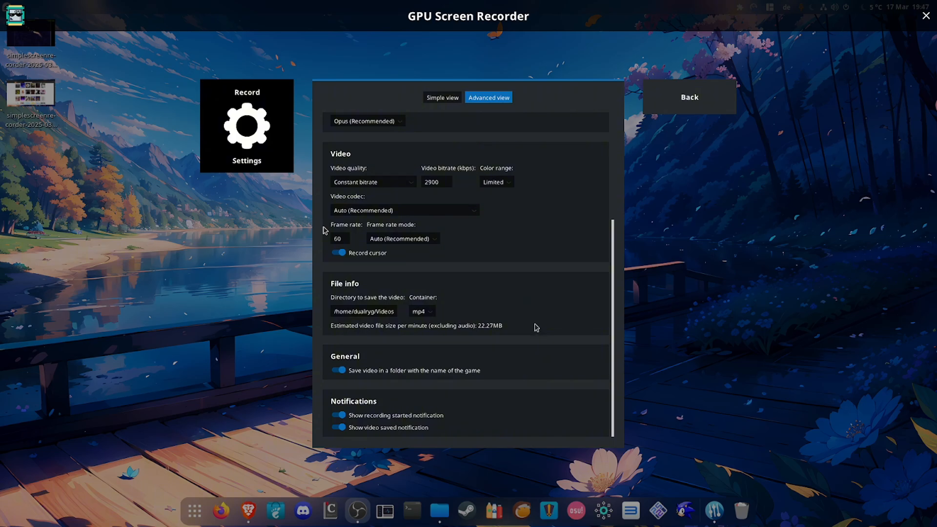
scroll(537, 327, "up", 4)
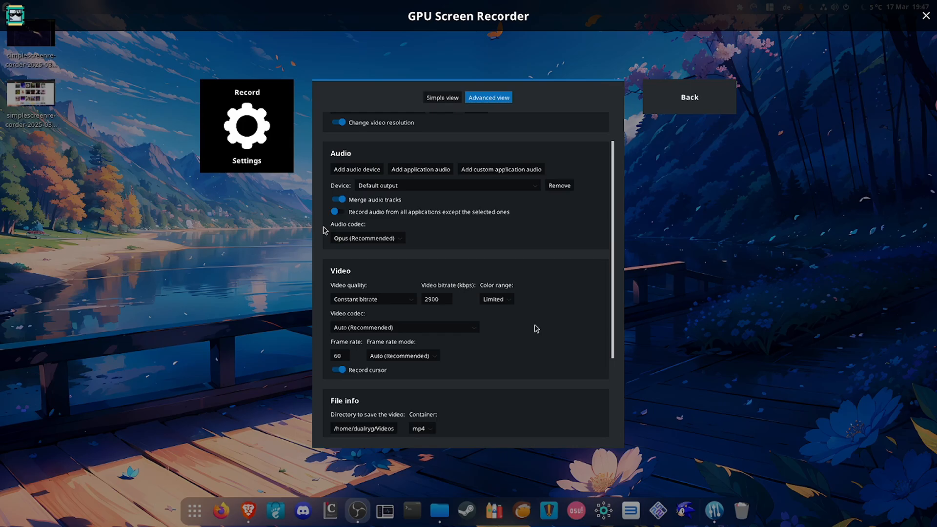
scroll(532, 376, "up", 2)
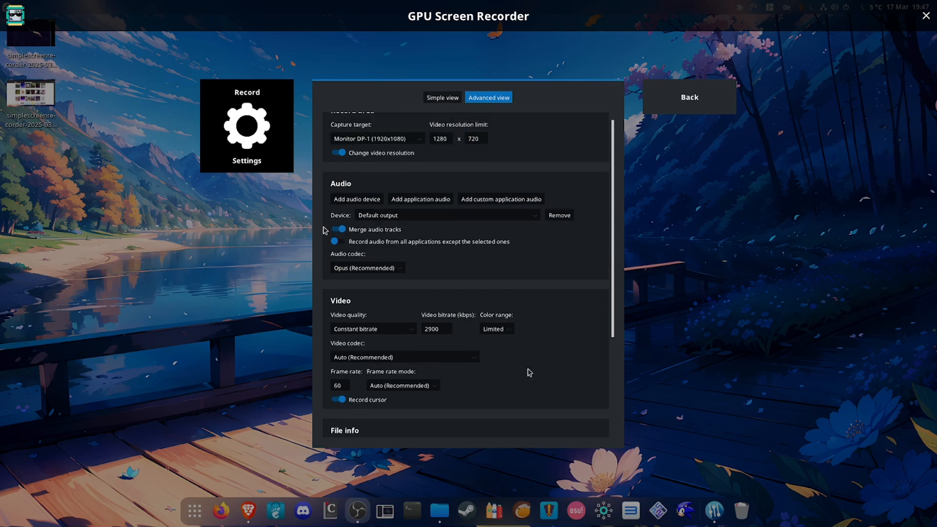
scroll(520, 354, "down", 5)
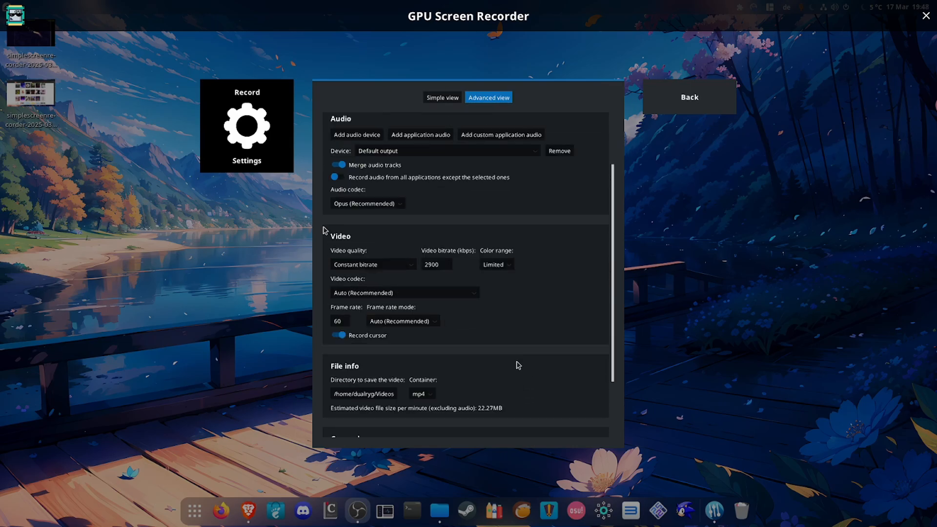
left_click(678, 99)
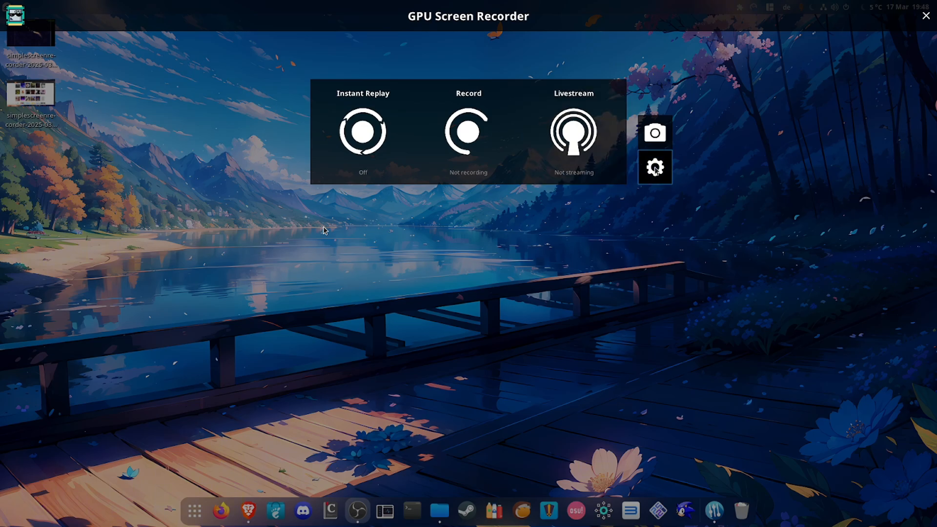
Step: Review the hotkeys, application options and application info in the global settings, and return to the main overlay
left_click(655, 168)
scroll(494, 234, "down", 4)
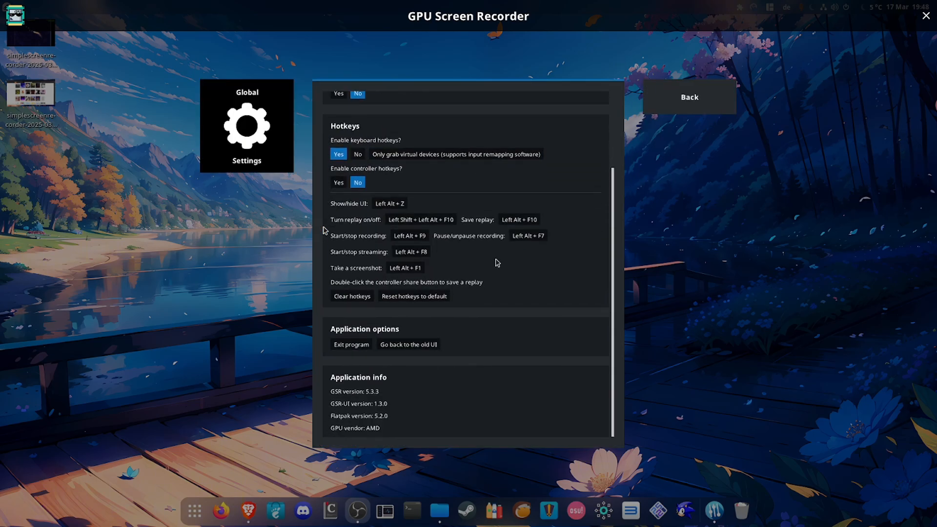
left_click(730, 104)
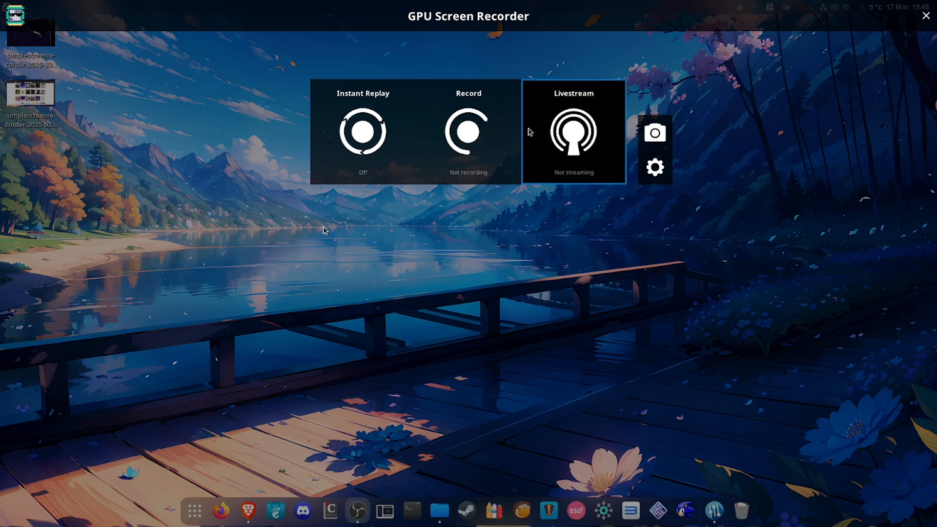
Step: Start a new recording with the Record mode
left_click(464, 119)
left_click(459, 198)
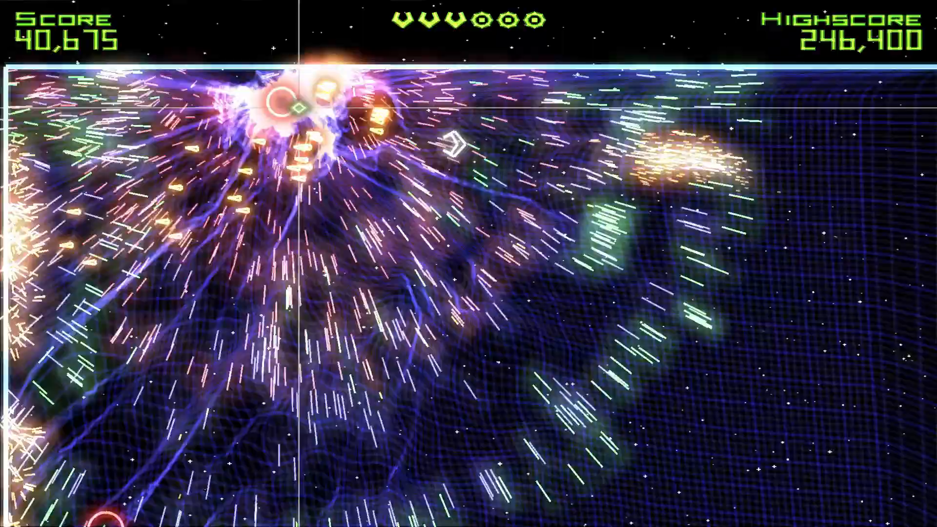
left_click_drag(298, 108, 233, 113)
key("a")
key("s")
left_click_drag(134, 114, 222, 321)
key("s")
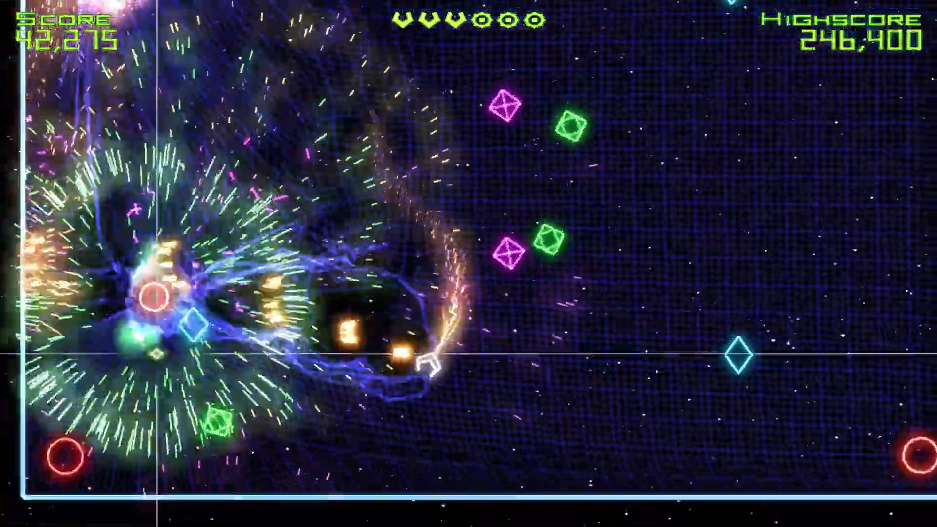
key("d")
mouse_move(157, 354)
left_mouse_down()
mouse_move(594, 320)
mouse_move(574, 363)
left_mouse_up()
key("w")
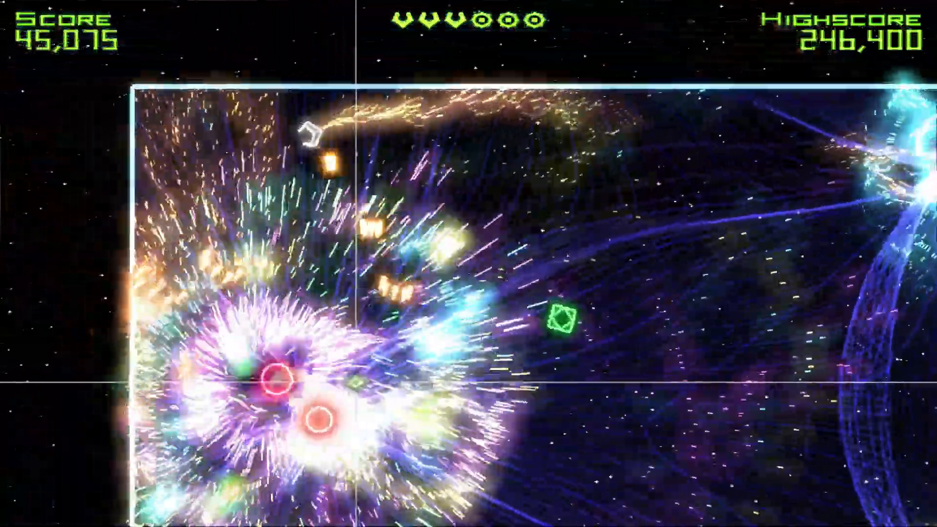
key("s")
mouse_move(356, 382)
left_mouse_down()
mouse_move(328, 376)
mouse_move(362, 243)
left_mouse_up()
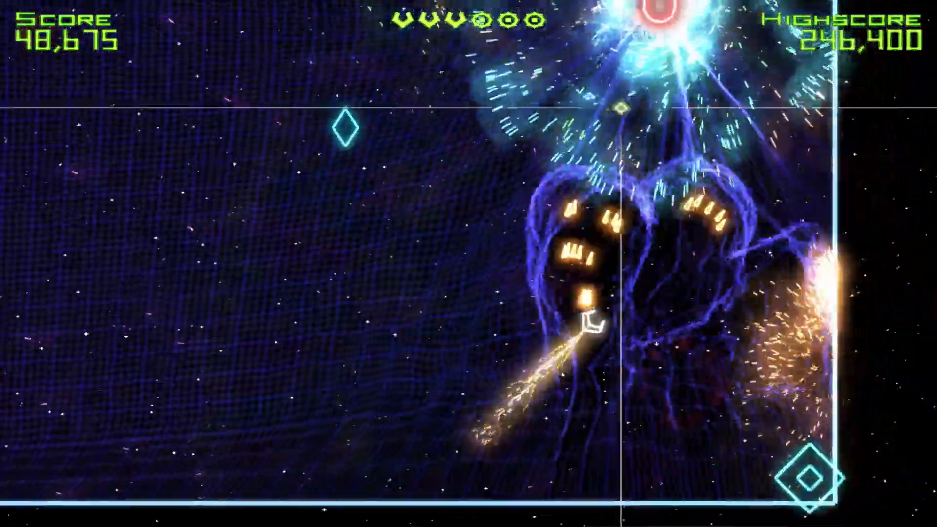
key("a")
mouse_move(493, 176)
left_mouse_down()
mouse_move(449, 259)
mouse_move(299, 458)
mouse_move(244, 452)
mouse_move(273, 351)
mouse_move(359, 250)
mouse_move(372, 299)
mouse_move(611, 255)
mouse_move(661, 226)
mouse_move(169, 142)
mouse_move(418, 142)
mouse_move(679, 194)
mouse_move(643, 413)
mouse_move(411, 249)
mouse_move(469, 385)
mouse_move(569, 429)
mouse_move(829, 430)
mouse_move(540, 389)
mouse_move(400, 314)
mouse_move(646, 350)
mouse_move(350, 451)
left_mouse_up()
key("w")
key("space")
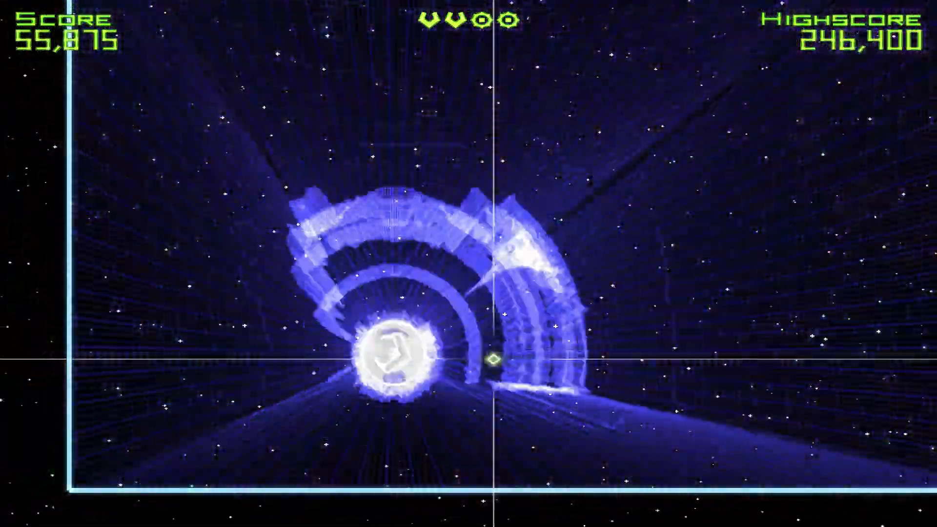
key("Escape")
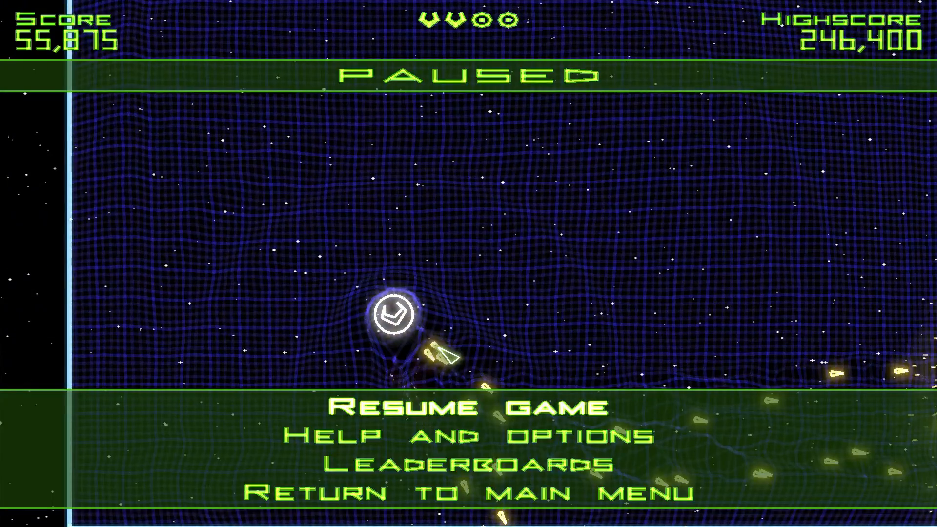
left_click(435, 409)
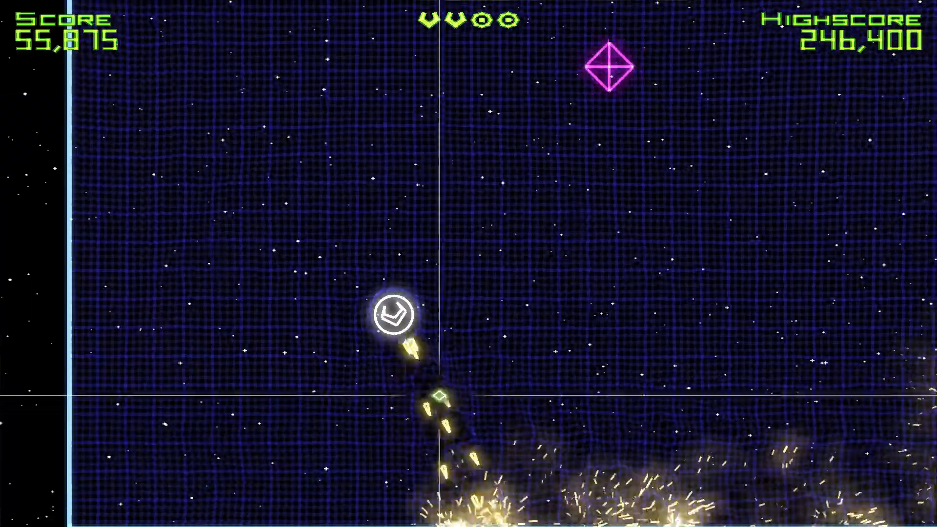
mouse_move(435, 393)
left_mouse_down()
mouse_move(581, 115)
mouse_move(641, 235)
mouse_move(866, 144)
mouse_move(715, 443)
mouse_move(600, 389)
mouse_move(491, 457)
mouse_move(698, 221)
mouse_move(525, 42)
mouse_move(539, 211)
mouse_move(325, 458)
mouse_move(464, 405)
mouse_move(615, 496)
mouse_move(504, 502)
mouse_move(517, 501)
mouse_move(476, 434)
mouse_move(590, 318)
mouse_move(485, 318)
mouse_move(521, 296)
mouse_move(493, 310)
mouse_move(546, 206)
left_mouse_up()
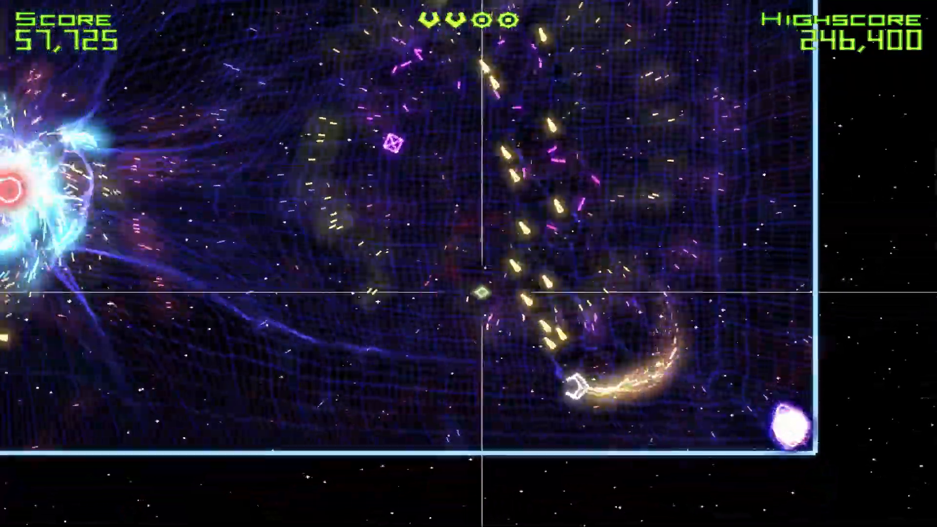
mouse_move(482, 292)
left_mouse_down()
mouse_move(507, 397)
mouse_move(292, 417)
left_mouse_up()
left_click_drag(281, 375, 194, 356)
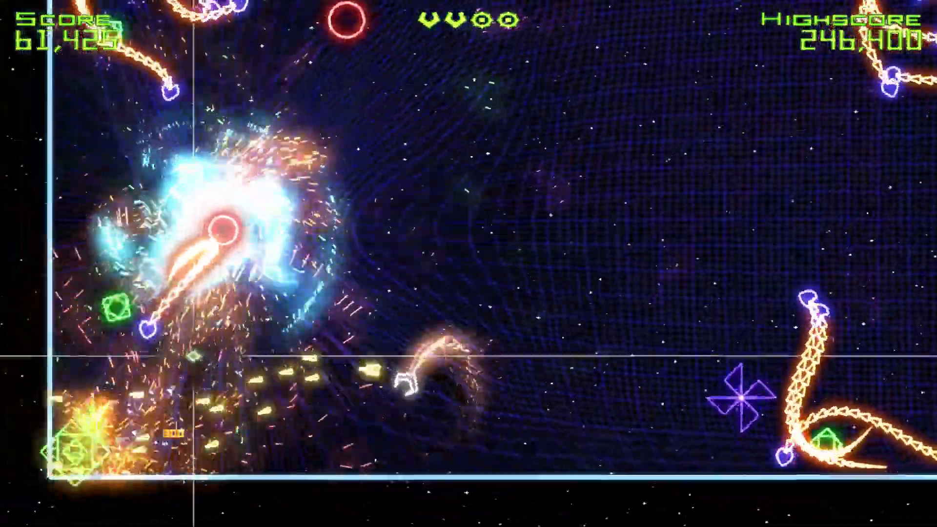
mouse_move(244, 298)
left_mouse_down()
mouse_move(318, 255)
mouse_move(382, 320)
mouse_move(378, 289)
mouse_move(432, 206)
mouse_move(477, 326)
mouse_move(524, 247)
left_mouse_up()
mouse_move(434, 294)
left_mouse_down()
mouse_move(404, 272)
mouse_move(452, 329)
mouse_move(469, 317)
mouse_move(524, 331)
mouse_move(520, 319)
left_mouse_up()
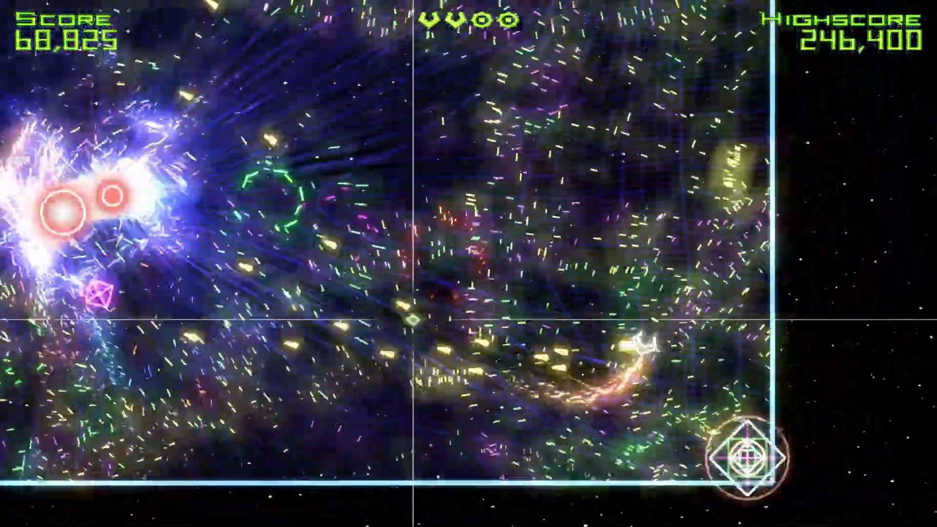